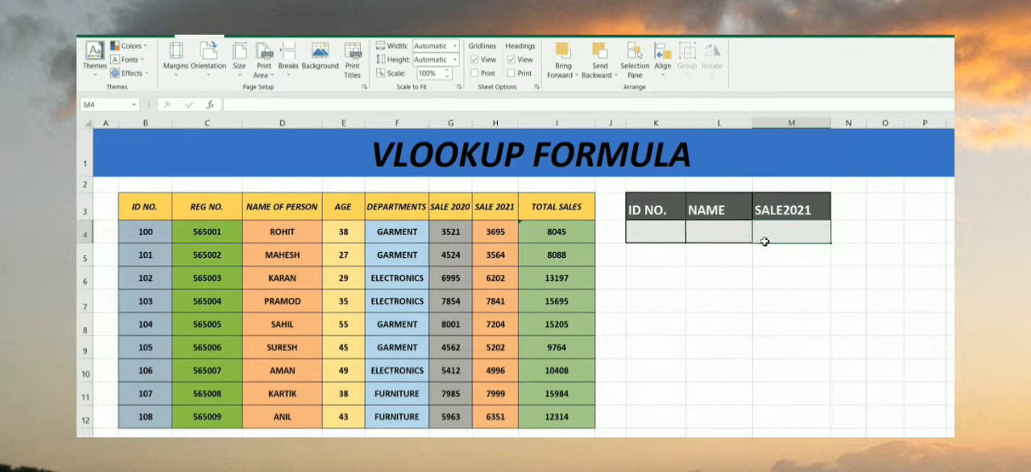
# Start a VLOOKUP formula in the NAME cell L4 with K4 as the lookup value
pyautogui.moveTo(637, 272); pyautogui.dragTo(654, 227)
pyautogui.click(711, 230)
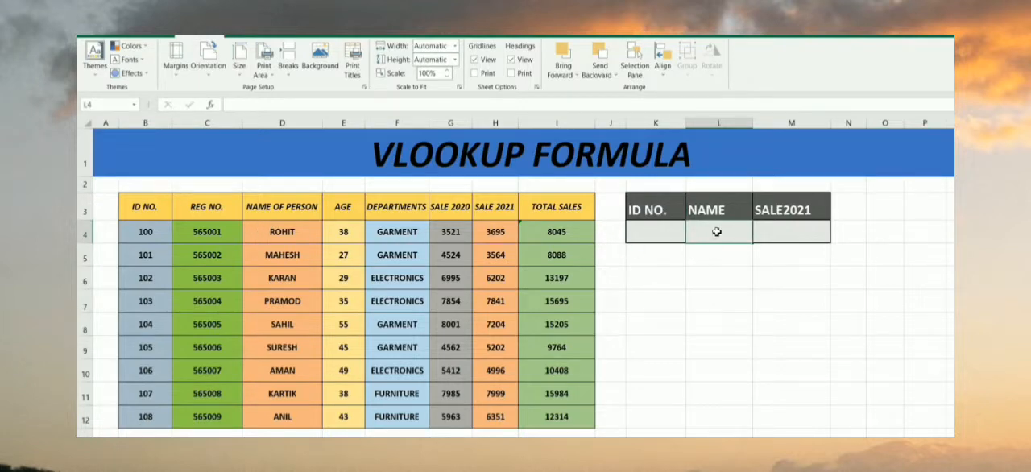
pyautogui.doubleClick(711, 236)
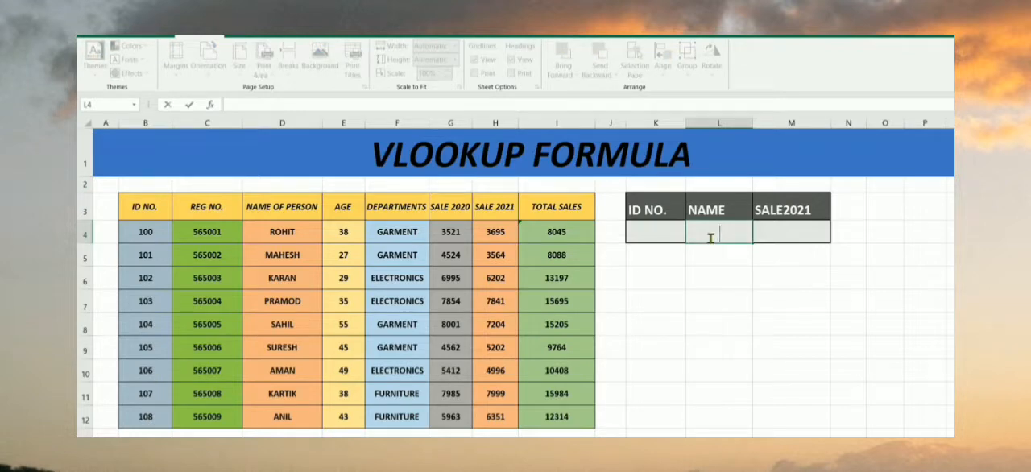
pyautogui.write('=')
pyautogui.write('v')
pyautogui.write('vl')
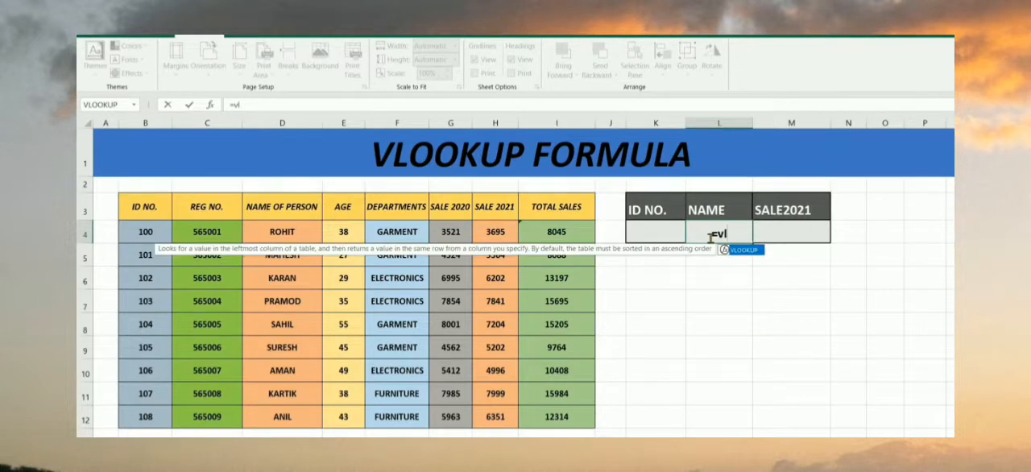
pyautogui.write('ookup(')
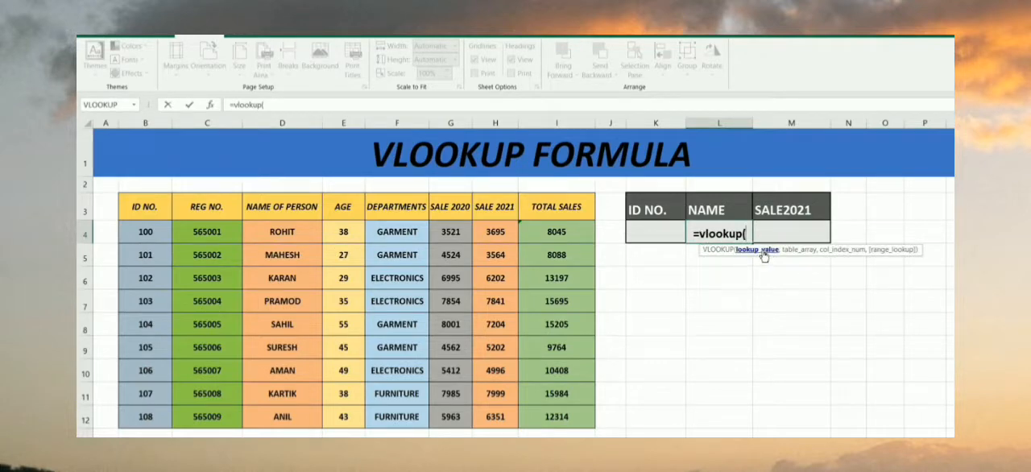
pyautogui.click(658, 236)
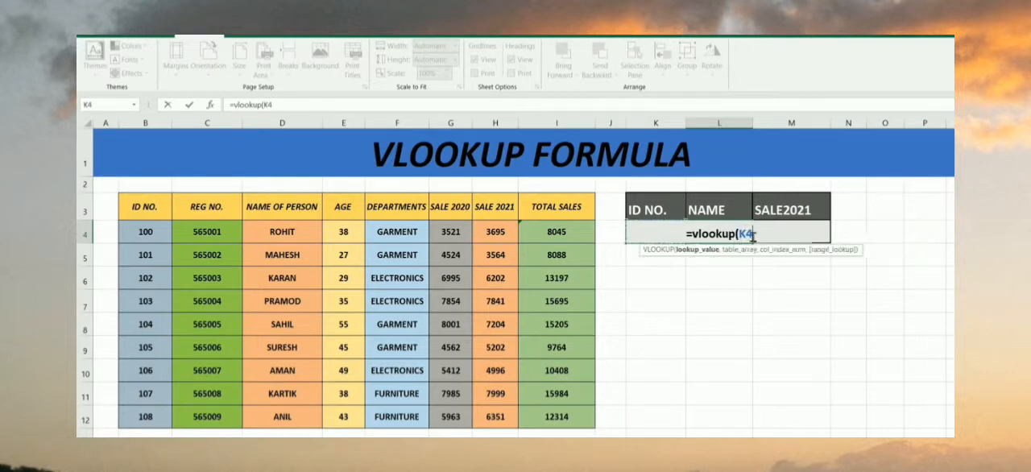
pyautogui.write(',')
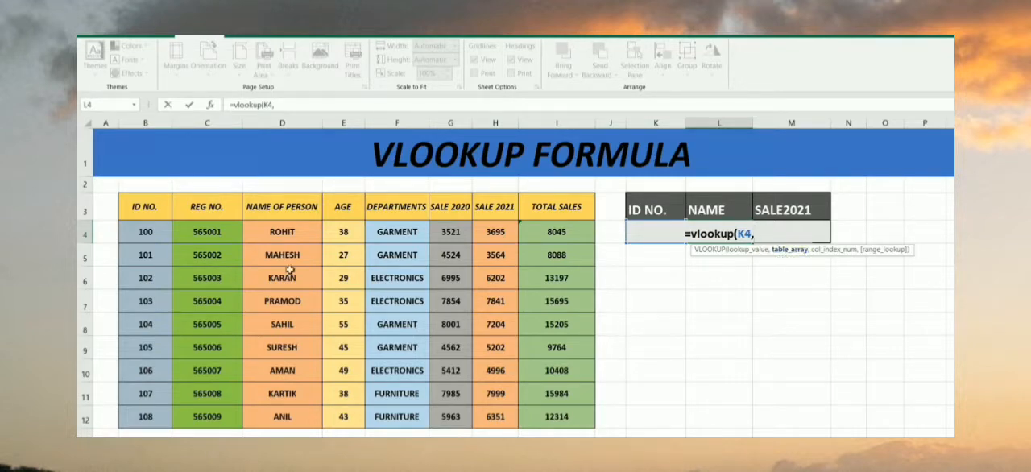
# Complete the VLOOKUP formula in L4 with table range B3:I12, column index 3 and range lookup 0
pyautogui.click(153, 210)
pyautogui.moveTo(152, 209); pyautogui.dragTo(587, 412)
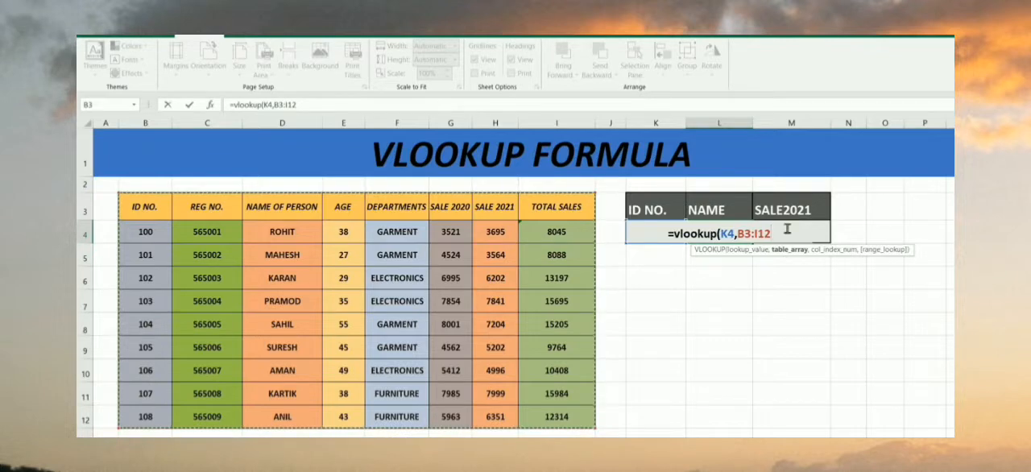
pyautogui.write(',')
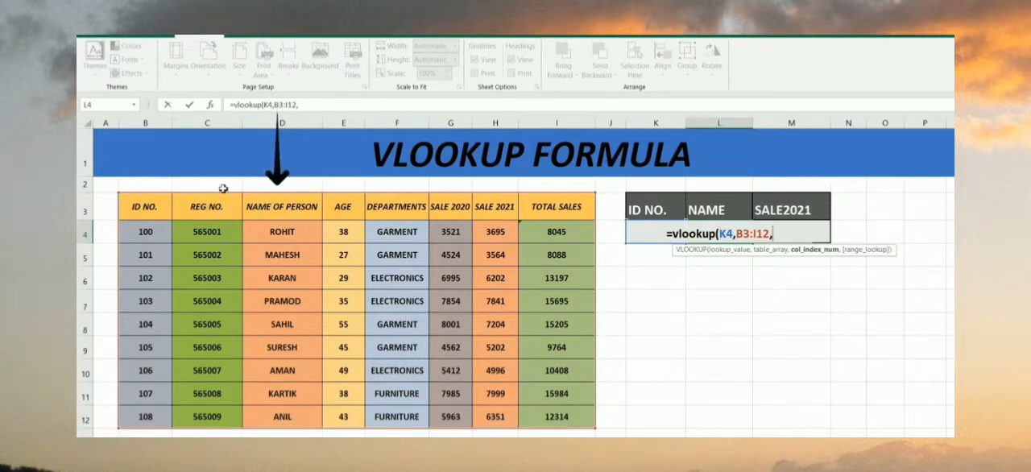
pyautogui.write('3')
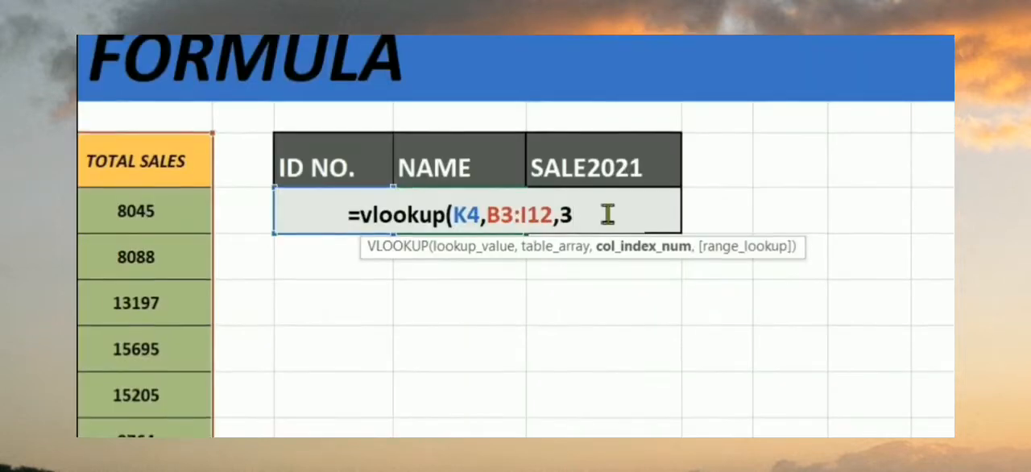
pyautogui.write(',0')
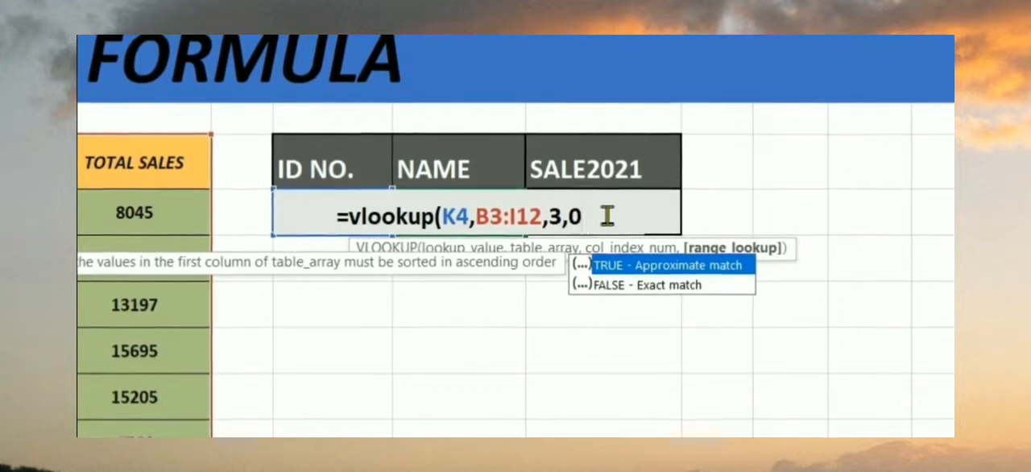
pyautogui.write(')')
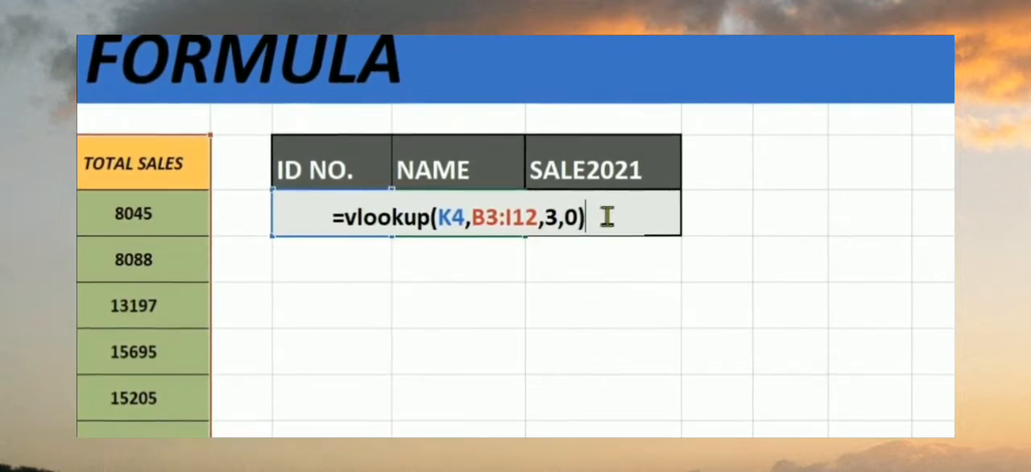
pyautogui.press('Return')
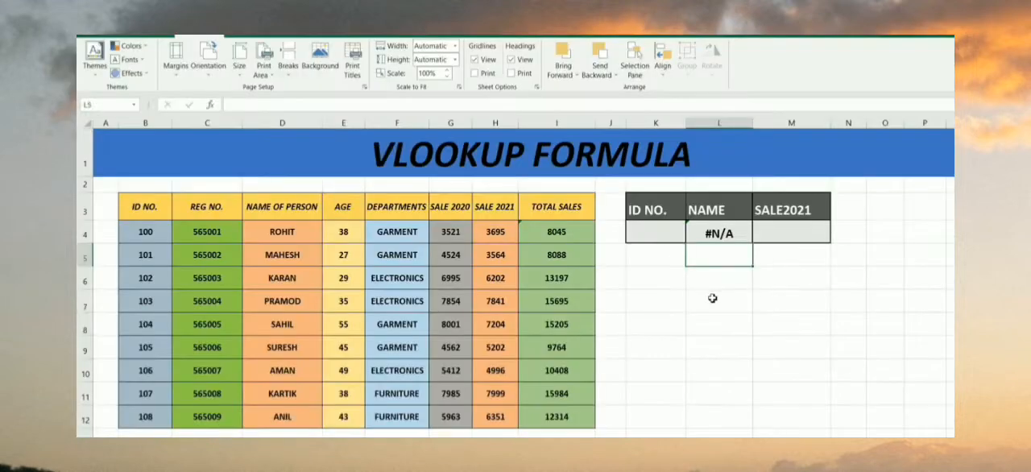
# Enter the ID number from the table's first data row in K4 and check the returned name against D4
pyautogui.click(439, 349)
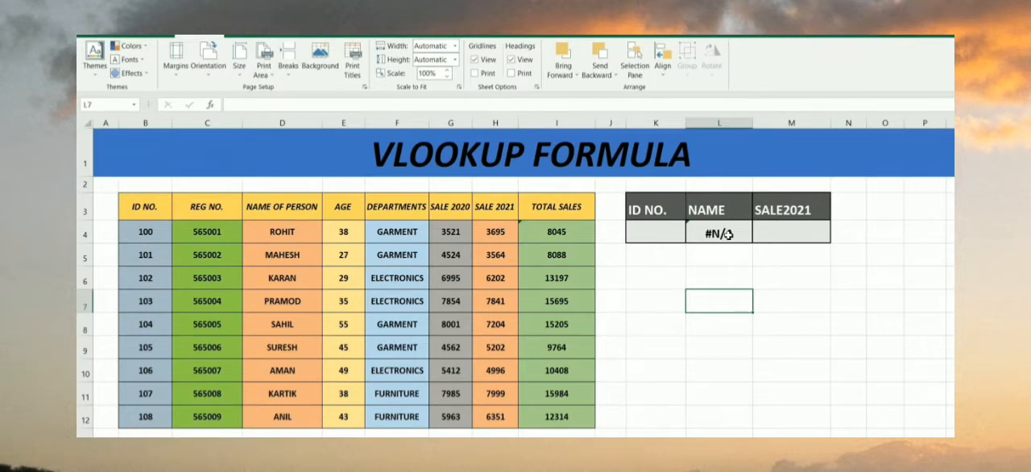
pyautogui.click(662, 233)
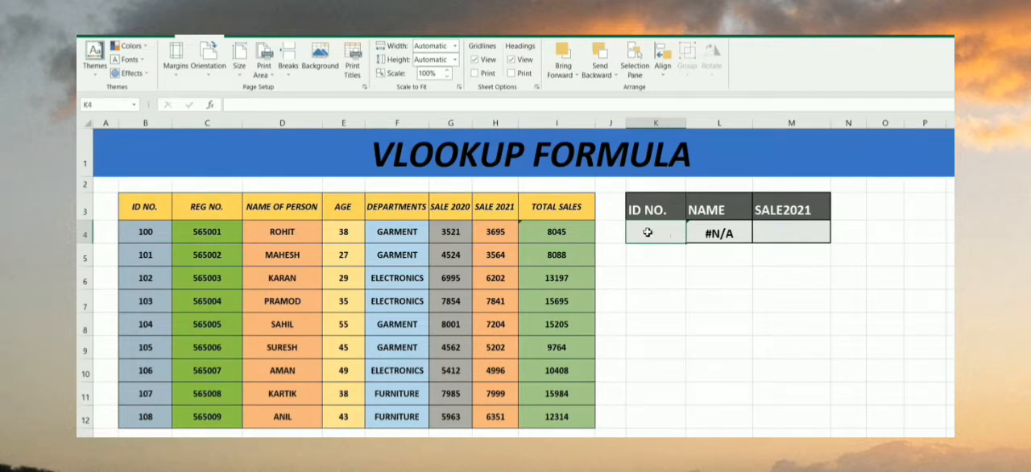
pyautogui.write('100')
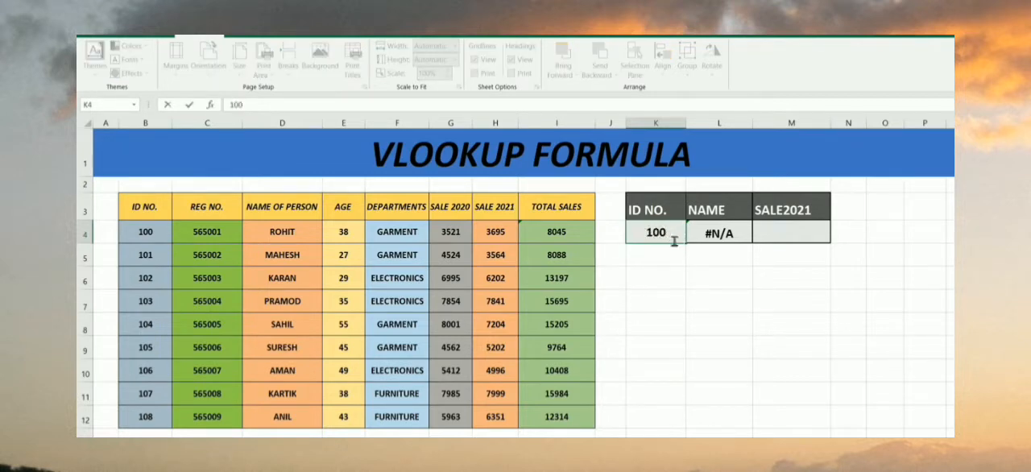
pyautogui.click(713, 283)
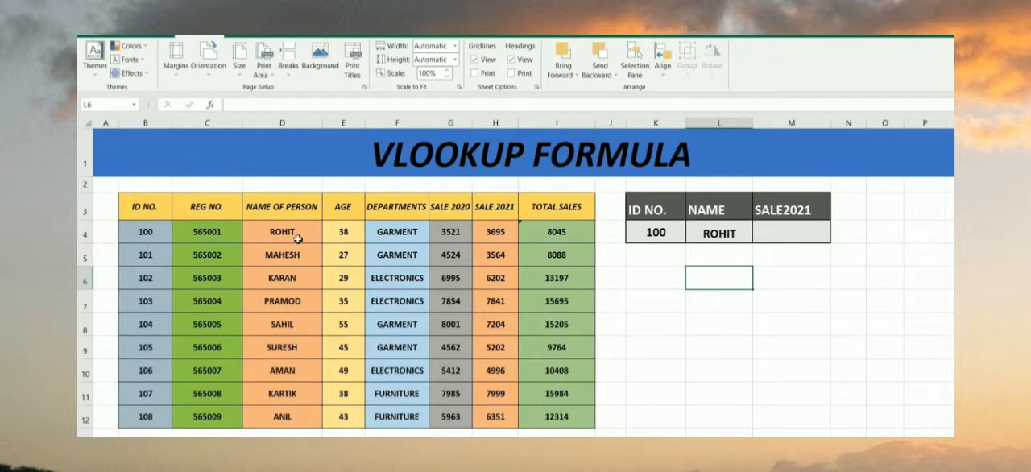
pyautogui.click(269, 229)
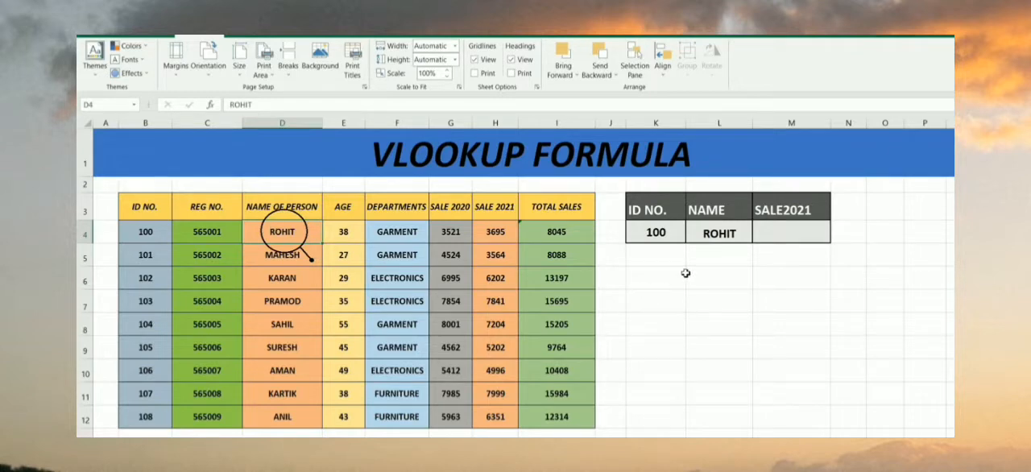
# Replace the ID number in K4 with the one from table row 8
pyautogui.click(682, 275)
pyautogui.click(657, 238)
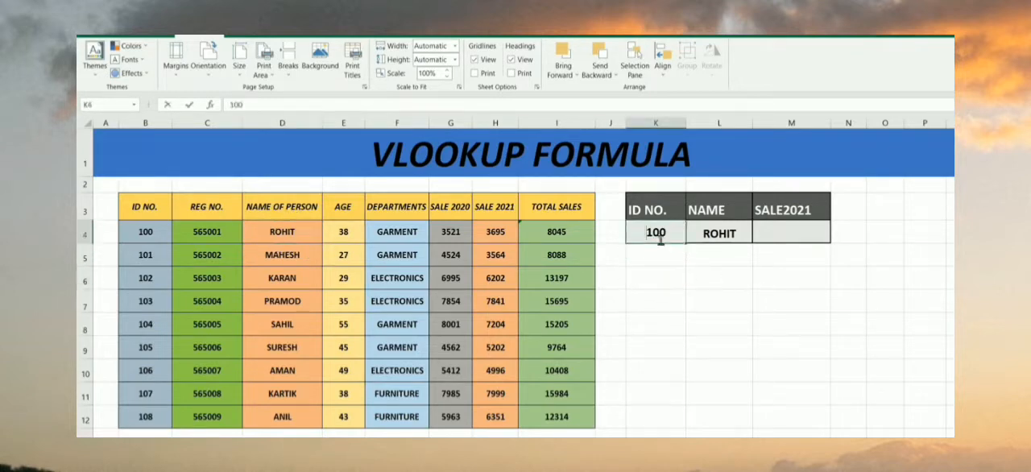
pyautogui.write('104')
pyautogui.click(732, 268)
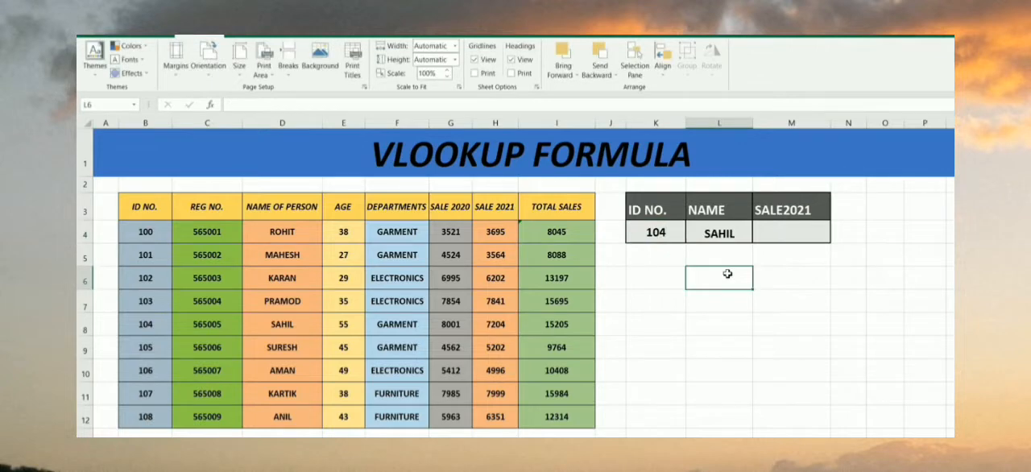
# Review the NAME formula in L4 and compare its result with the table entry in D8
pyautogui.click(717, 240)
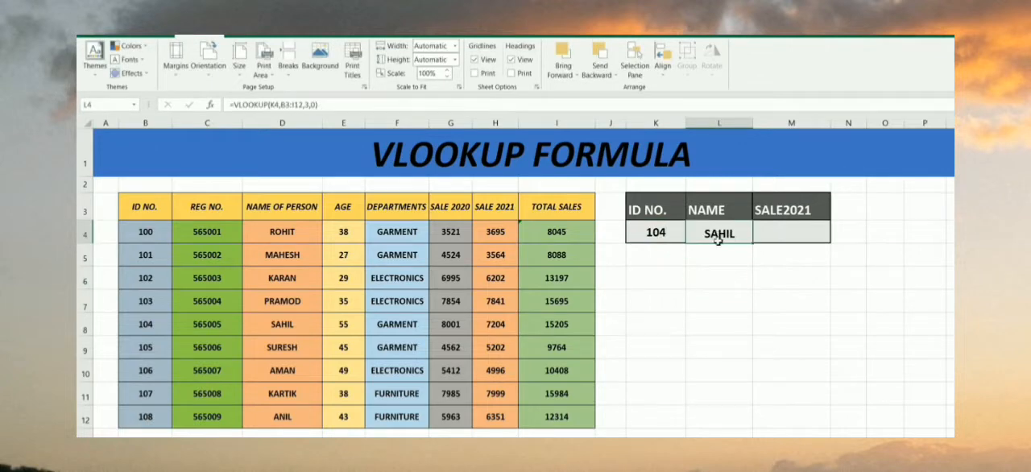
pyautogui.click(701, 296)
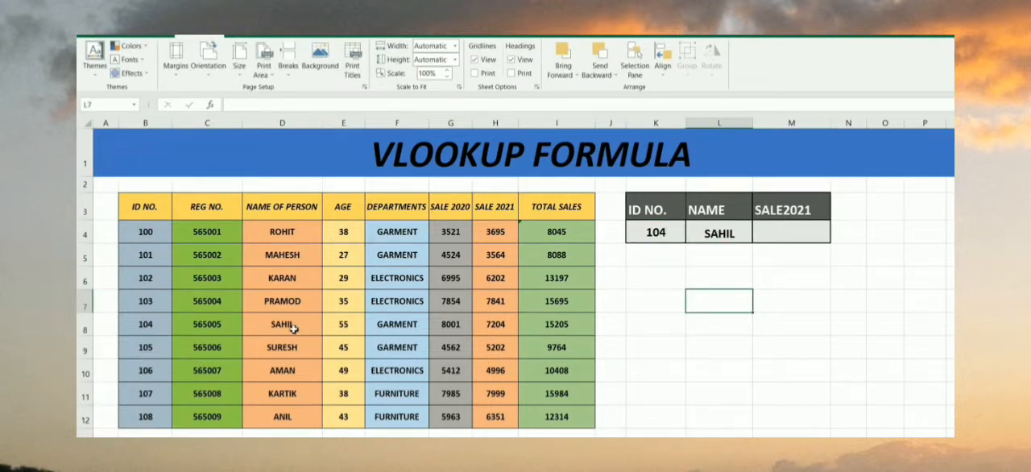
pyautogui.click(282, 324)
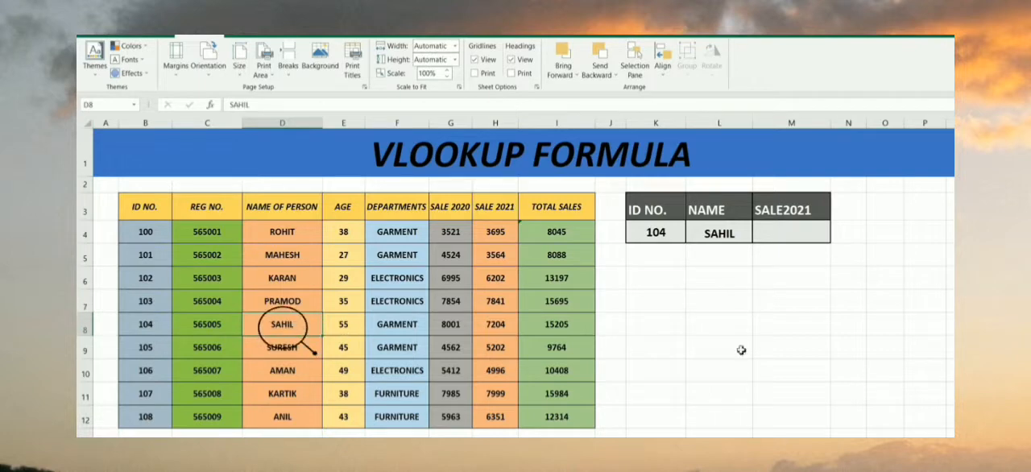
pyautogui.click(707, 295)
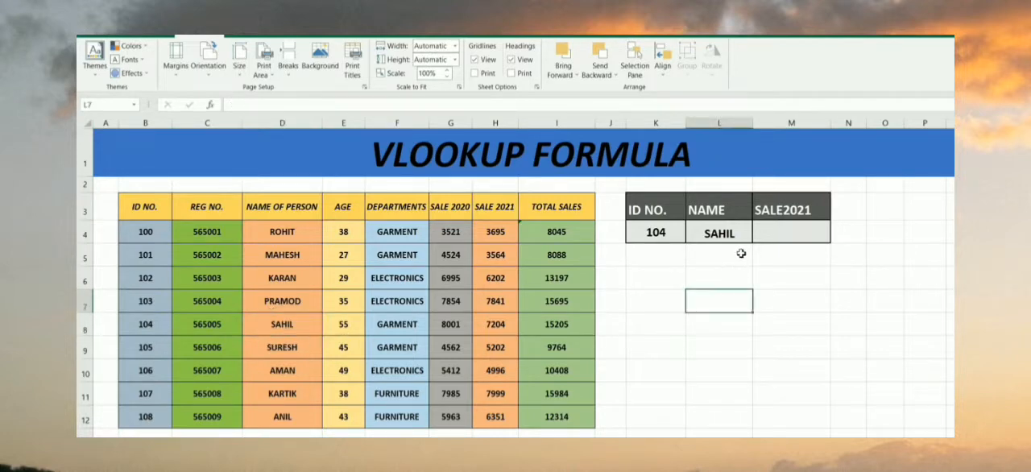
pyautogui.moveTo(713, 254); pyautogui.dragTo(718, 206)
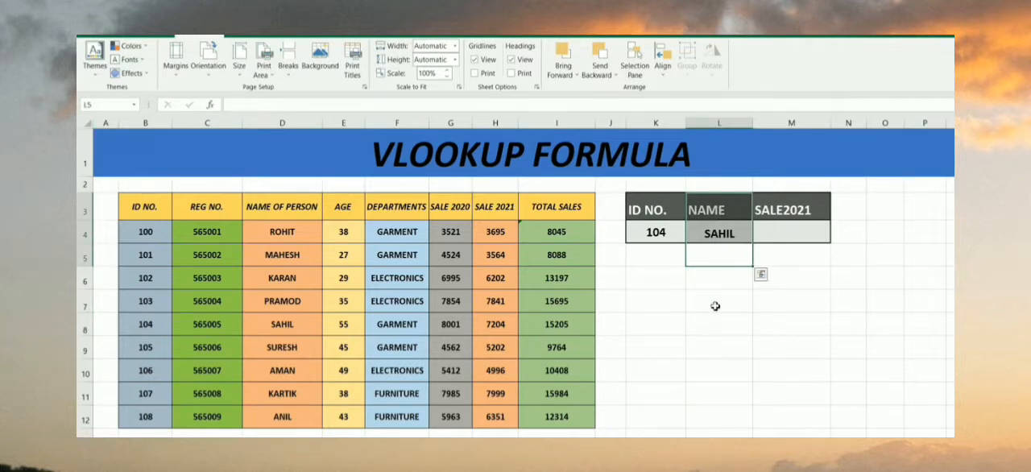
pyautogui.moveTo(791, 268); pyautogui.dragTo(795, 204)
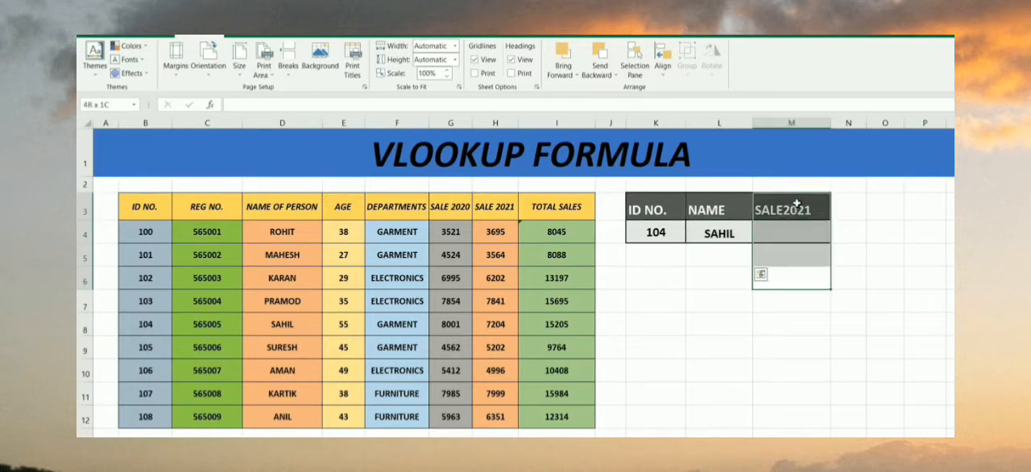
pyautogui.click(717, 263)
# Start a VLOOKUP formula in the SALE2021 cell M4 with K4 as lookup value and B3:I12 as table range
pyautogui.click(780, 229)
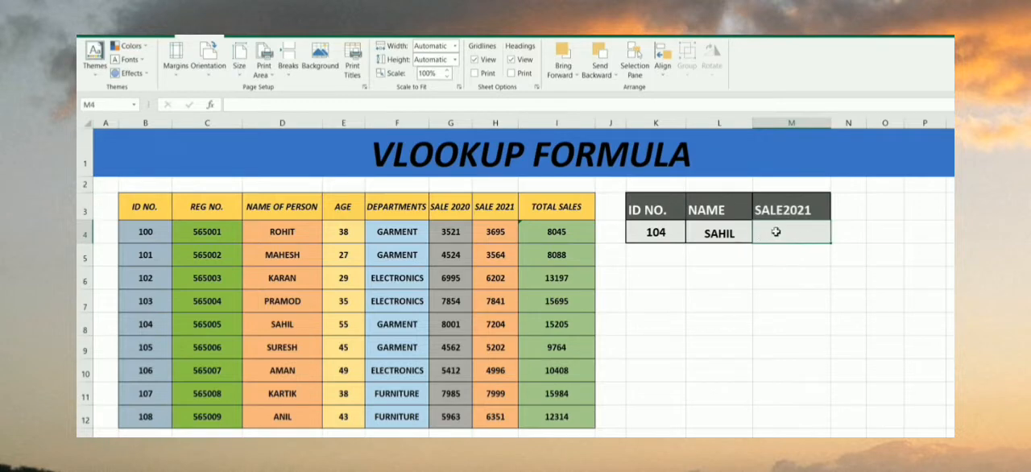
pyautogui.write('=vl')
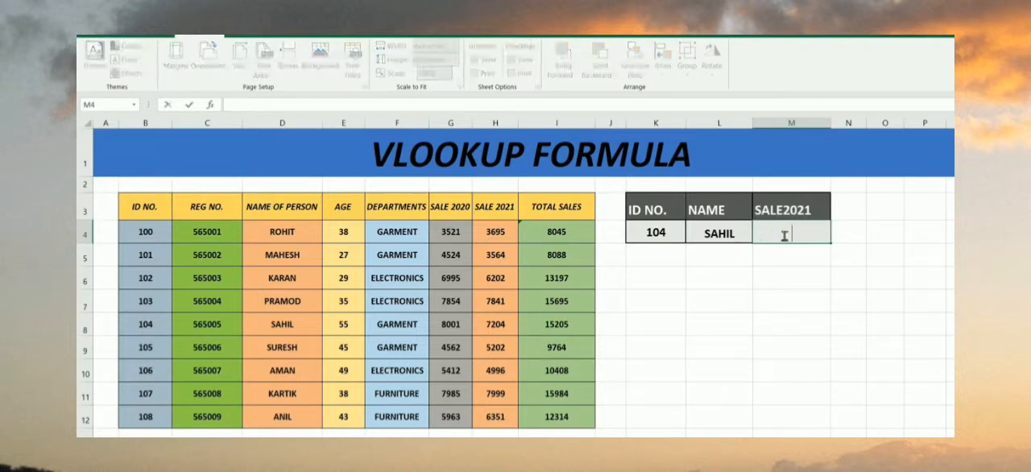
pyautogui.write('ooo')
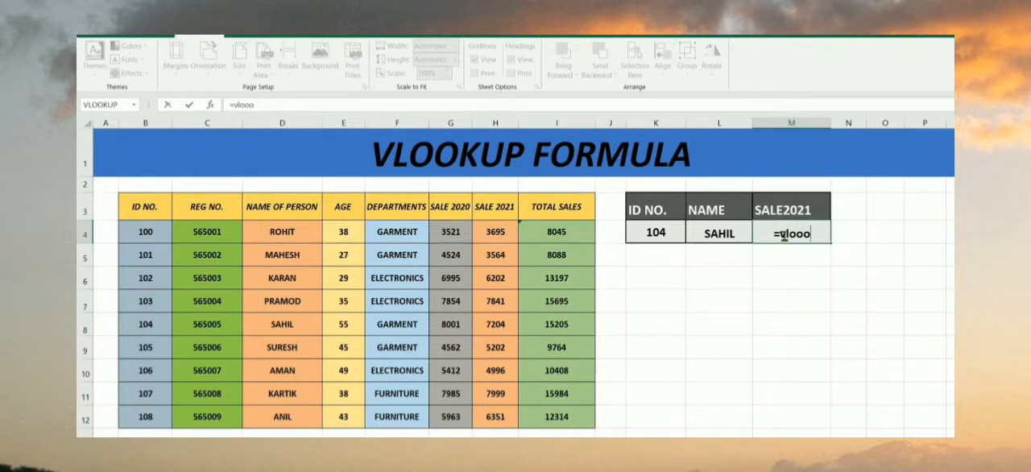
pyautogui.press('BackSpace')
pyautogui.write('u')
pyautogui.press('BackSpace')
pyautogui.write('kp')
pyautogui.press('BackSpace')
pyautogui.write('up(')
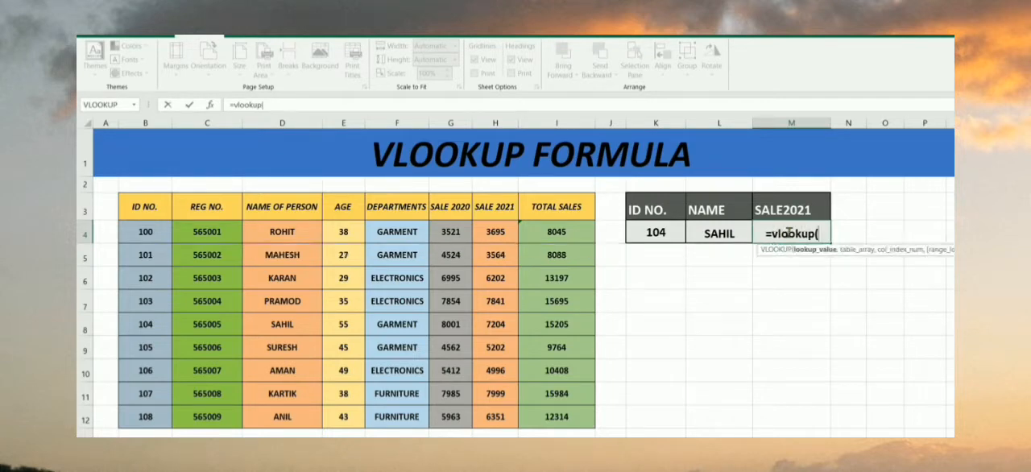
pyautogui.click(668, 235)
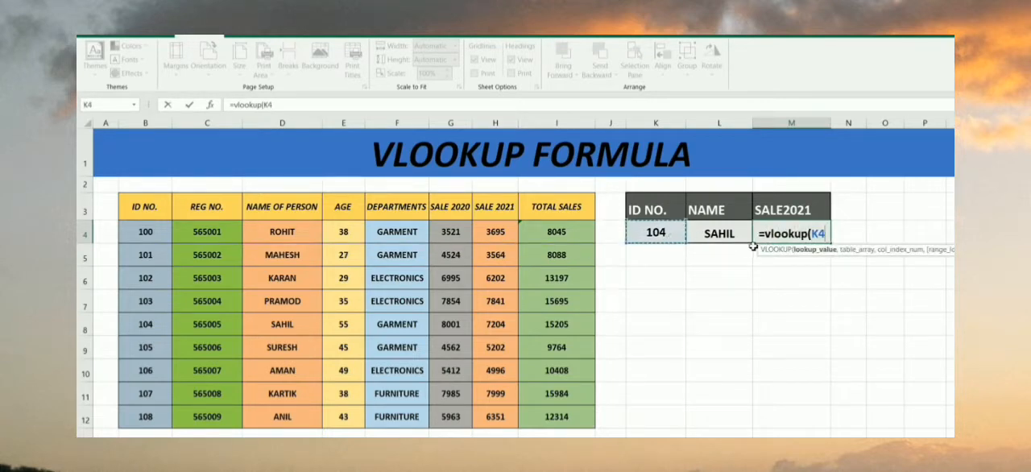
pyautogui.write(',')
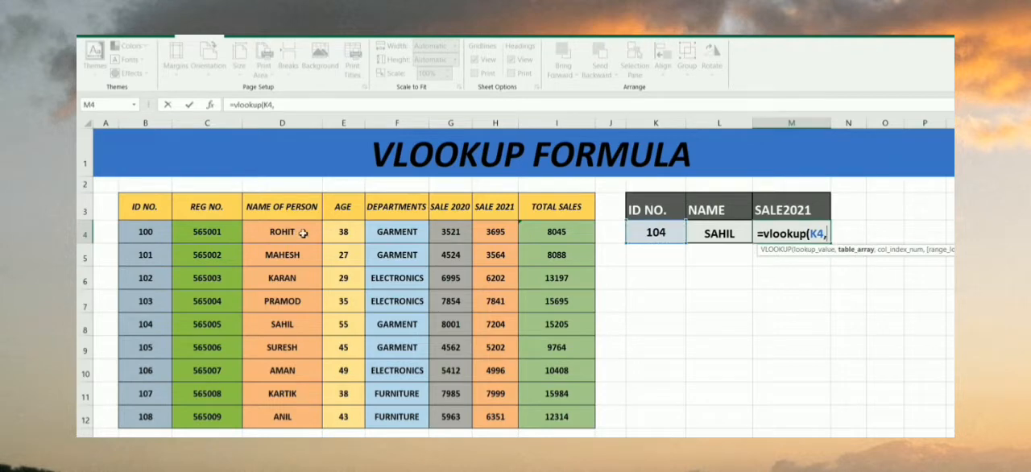
pyautogui.moveTo(130, 204); pyautogui.dragTo(545, 411)
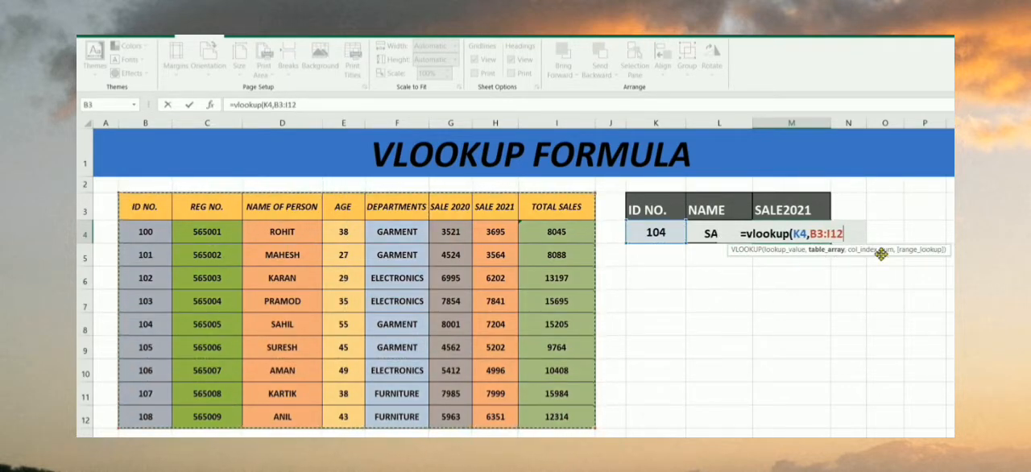
pyautogui.write(',')
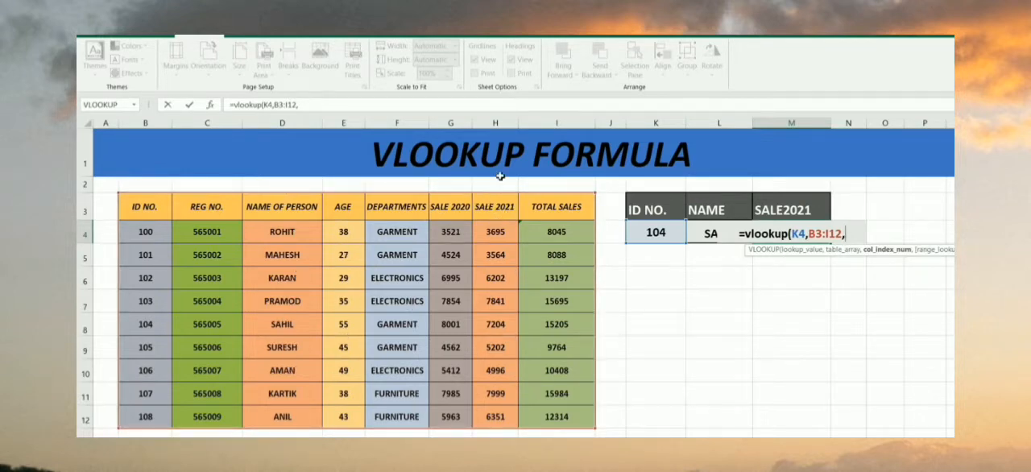
pyautogui.moveTo(497, 176); pyautogui.dragTo(596, 344)
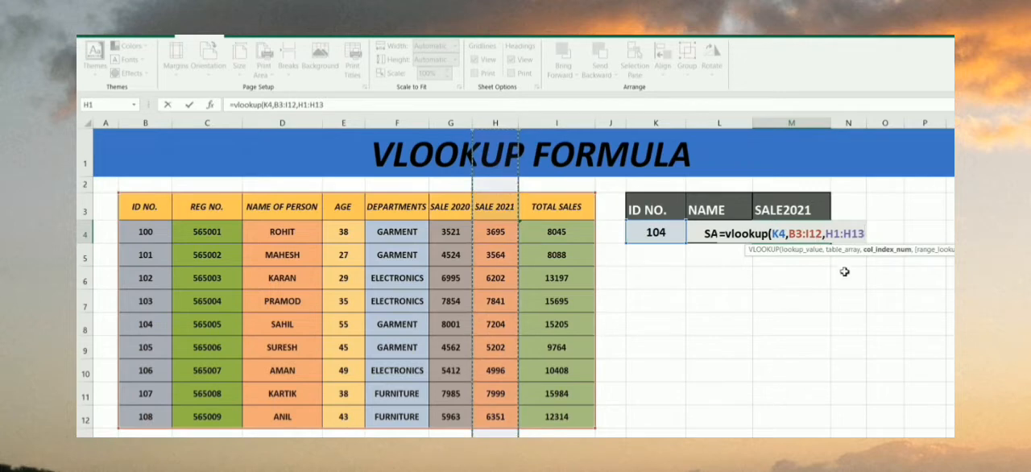
pyautogui.press('BackSpace')
pyautogui.press('BackSpace')
pyautogui.press('BackSpace')
pyautogui.press('BackSpace')
pyautogui.press('BackSpace')
pyautogui.press('BackSpace')
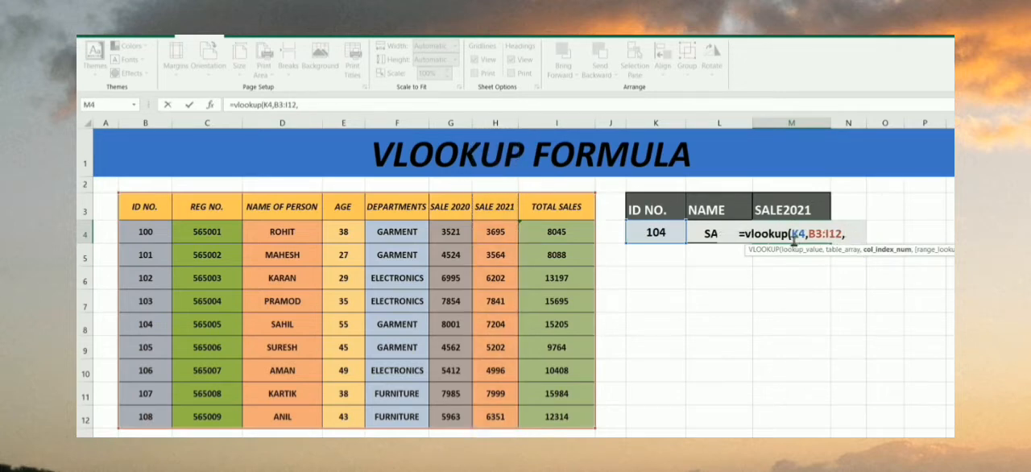
# Complete the SALE2021 VLOOKUP formula in M4 with column index 7 and exact match 0
pyautogui.write('7,0')
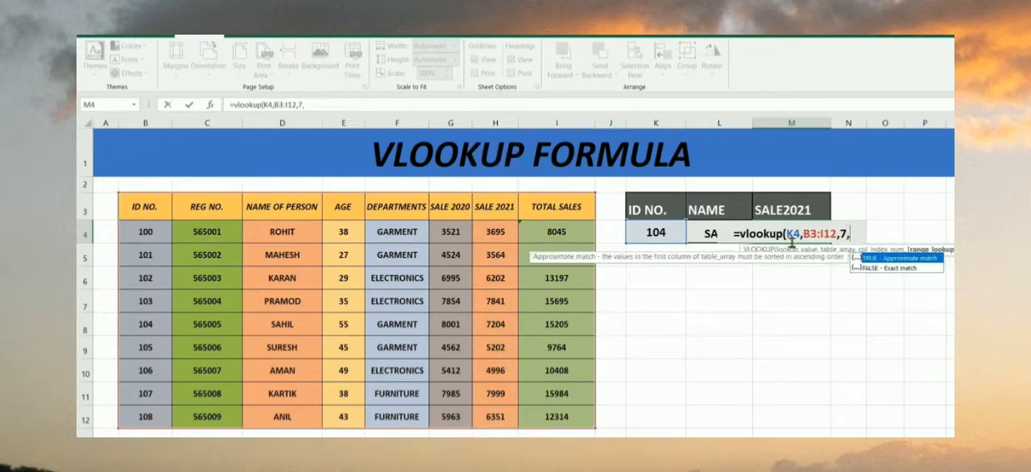
pyautogui.write(')')
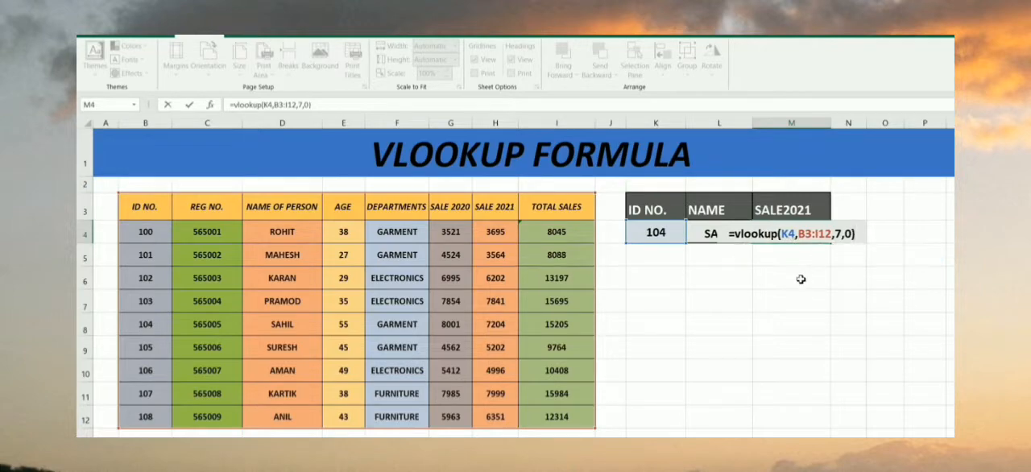
pyautogui.press('Return')
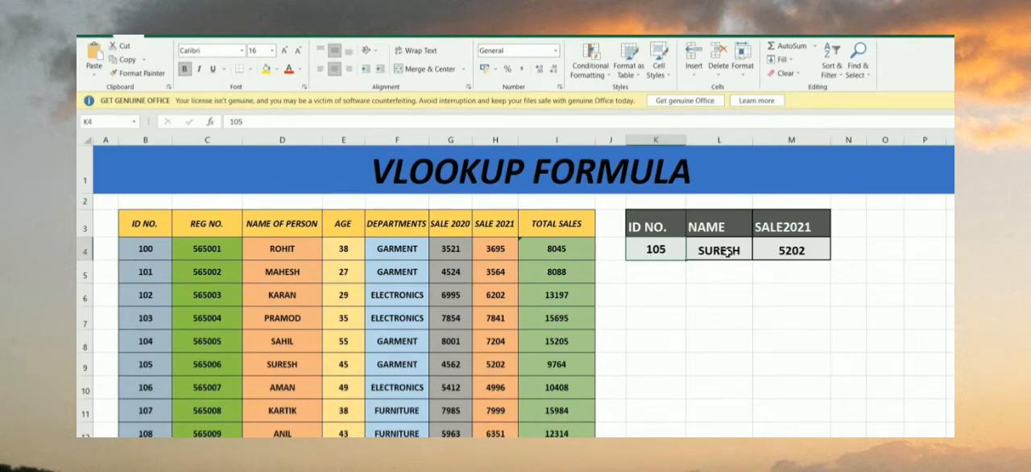
# Compare the returned name and 2021 sale in row 4 with the matching record in table row 9
pyautogui.moveTo(789, 281); pyautogui.dragTo(786, 204)
pyautogui.click(733, 279)
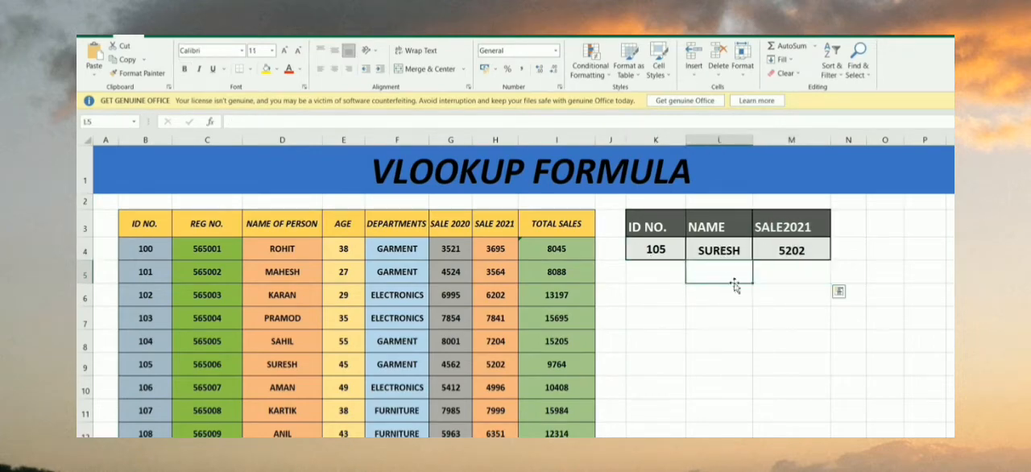
pyautogui.moveTo(110, 368); pyautogui.dragTo(488, 369)
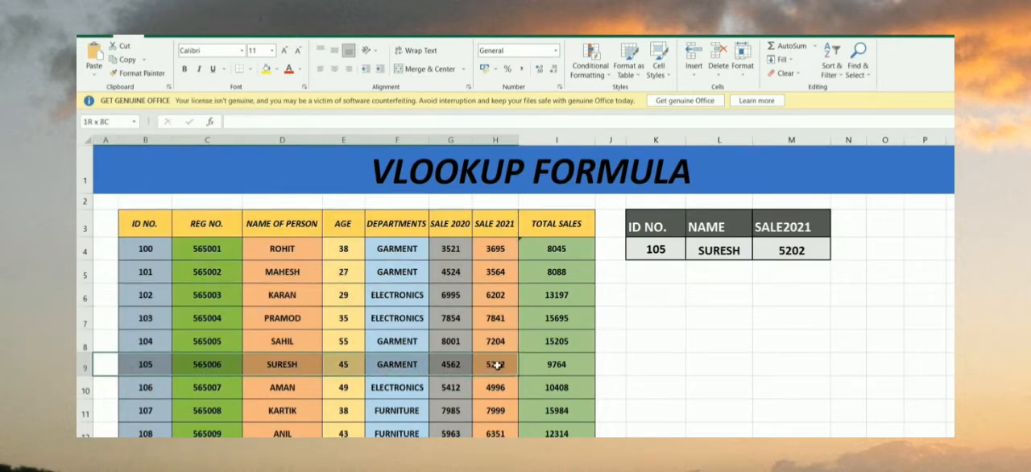
pyautogui.click(649, 344)
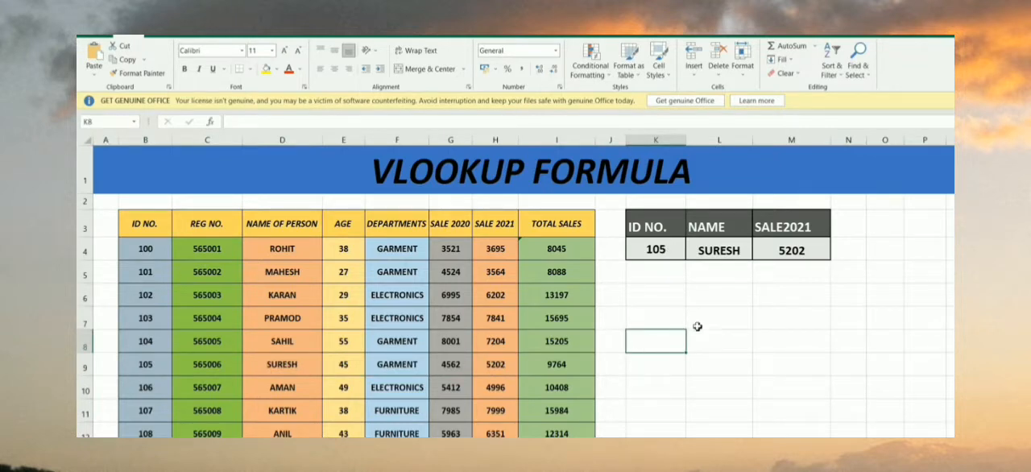
# Replace the ID number in K4 with the one from table row 6
pyautogui.click(661, 253)
pyautogui.write('102')
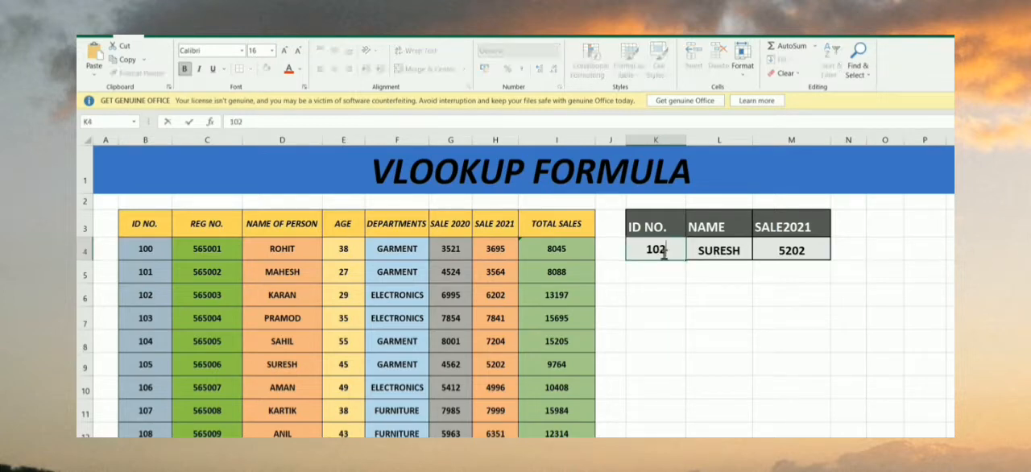
pyautogui.click(691, 317)
# Check the name in L4 and the sale in M4 against table cells D6 and H6
pyautogui.moveTo(713, 287); pyautogui.dragTo(727, 243)
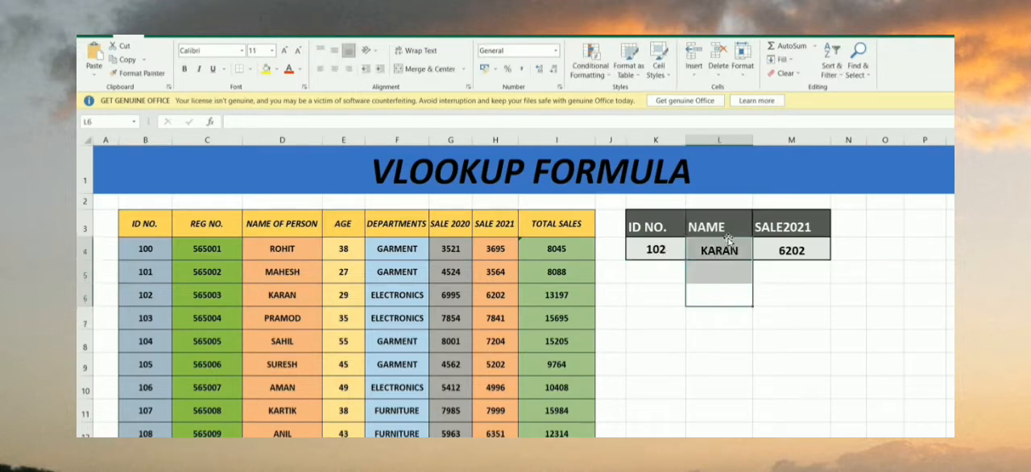
pyautogui.moveTo(805, 275); pyautogui.dragTo(797, 252)
pyautogui.click(162, 296)
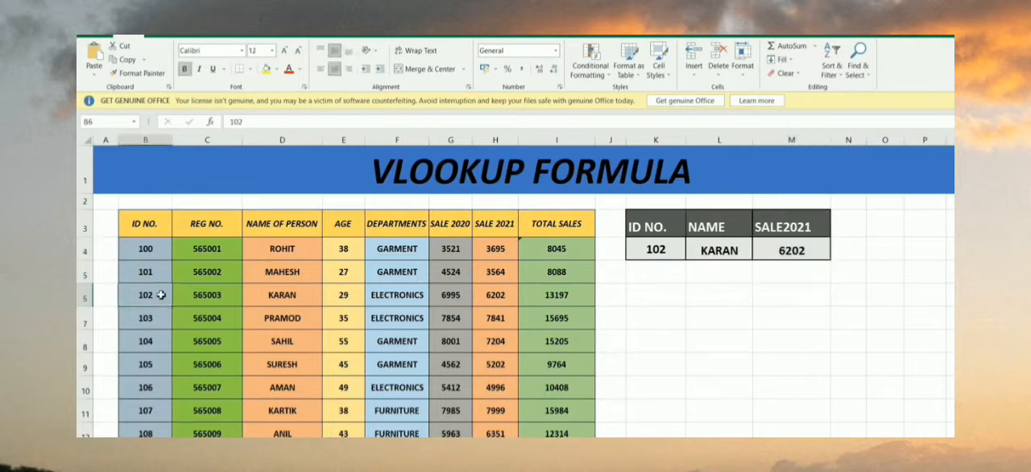
pyautogui.click(267, 300)
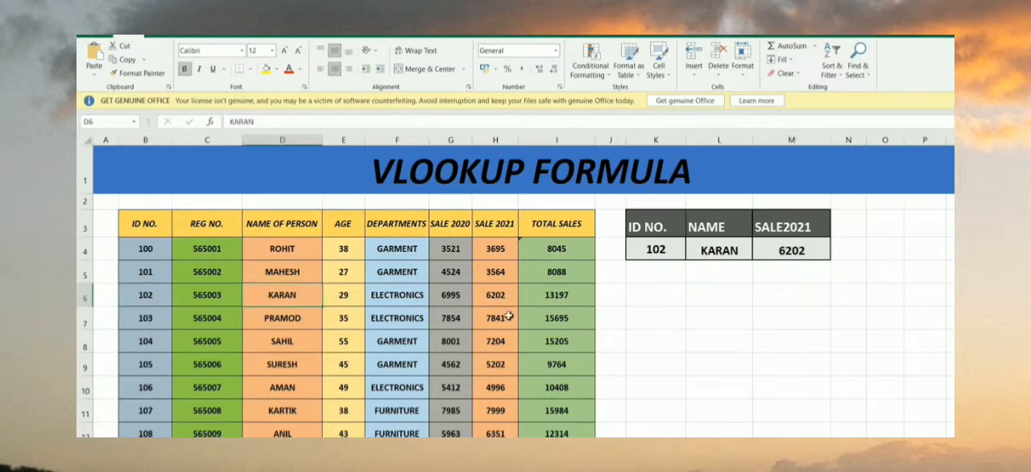
pyautogui.moveTo(497, 226); pyautogui.dragTo(496, 295)
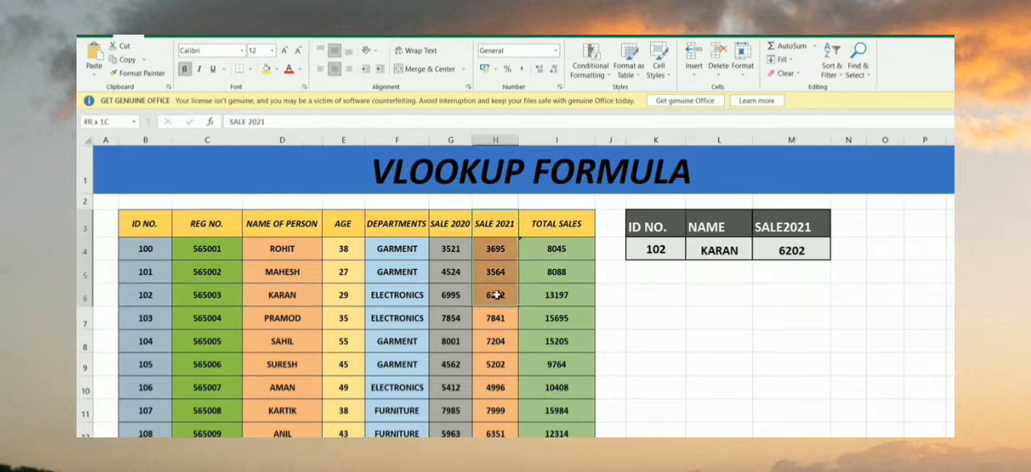
pyautogui.click(495, 300)
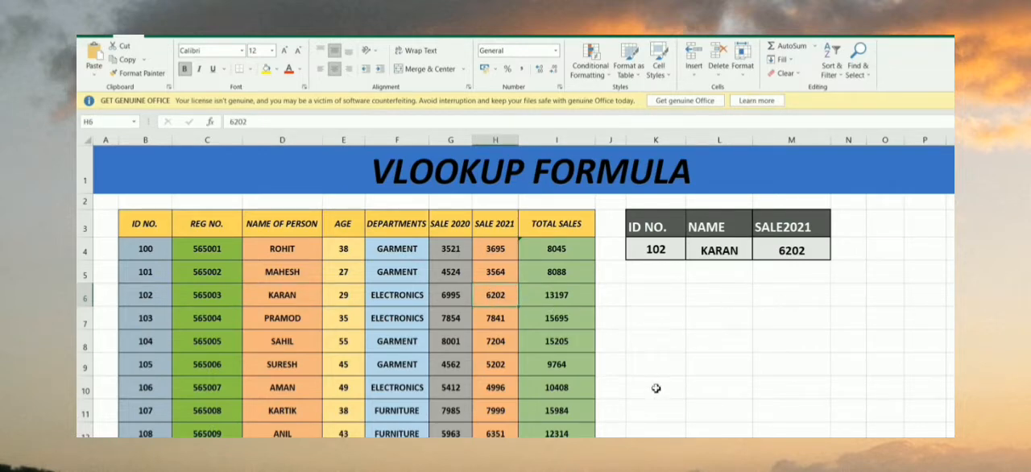
# Add the header AGE in cell N3 beside the SALE2021 header
pyautogui.click(843, 225)
pyautogui.write('A')
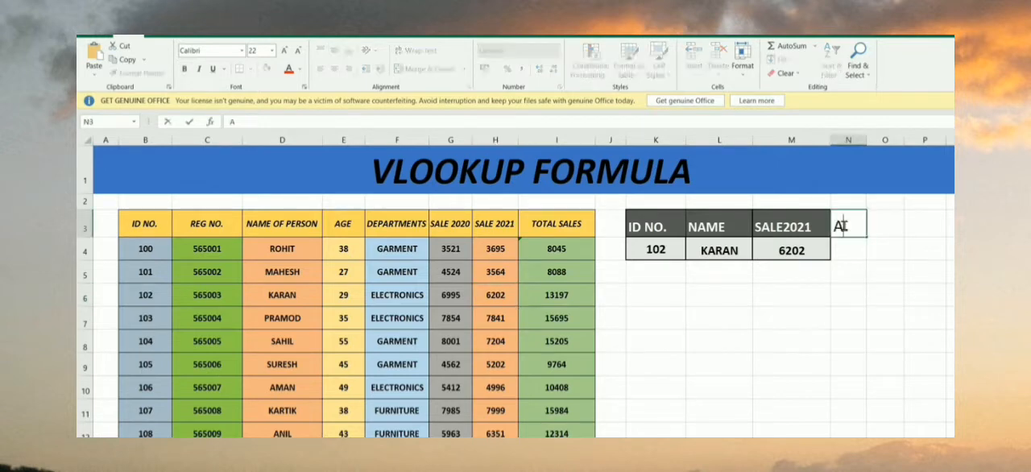
pyautogui.write('GE')
pyautogui.press('Return')
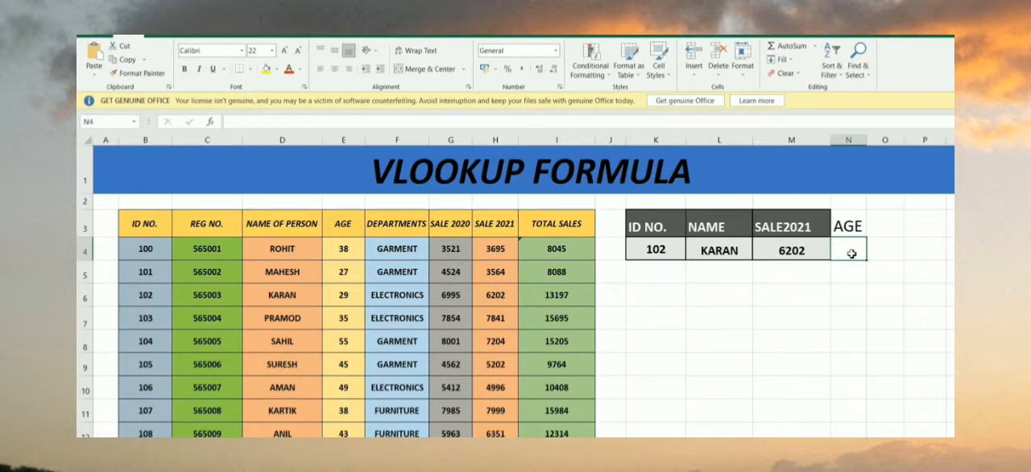
# Start a VLOOKUP formula in N4 with K4 as lookup value and B3:I12 as table range
pyautogui.write('=vlook')
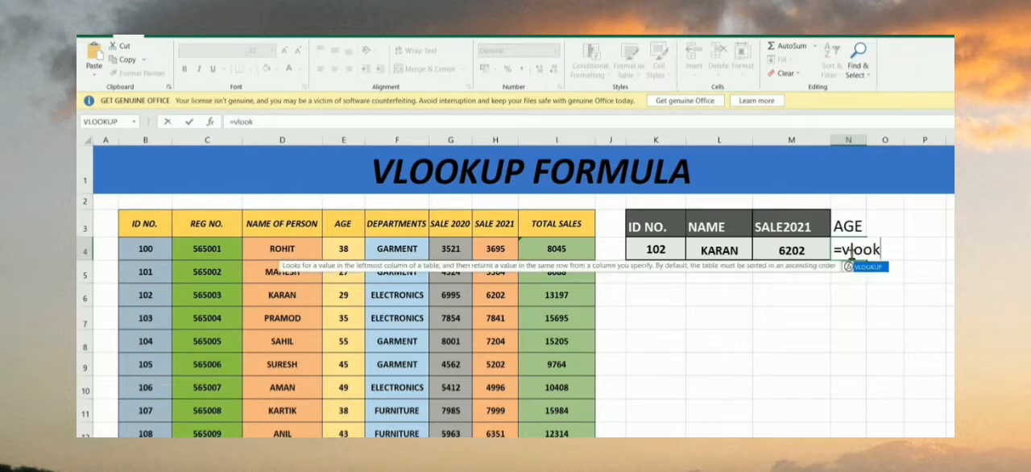
pyautogui.write('up(')
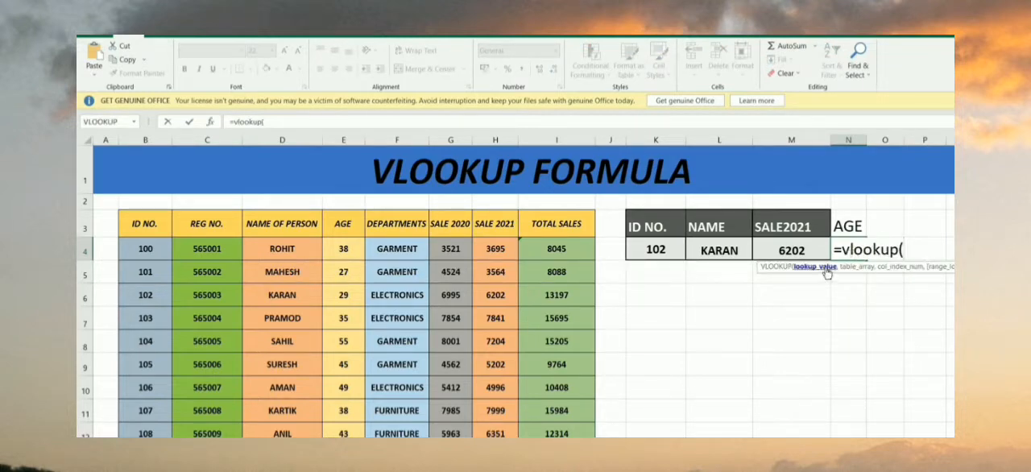
pyautogui.click(656, 249)
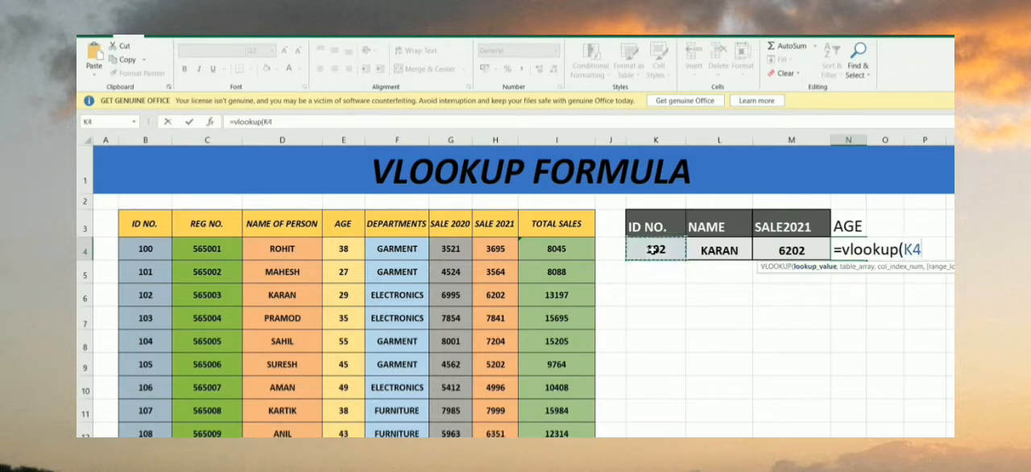
pyautogui.write(',')
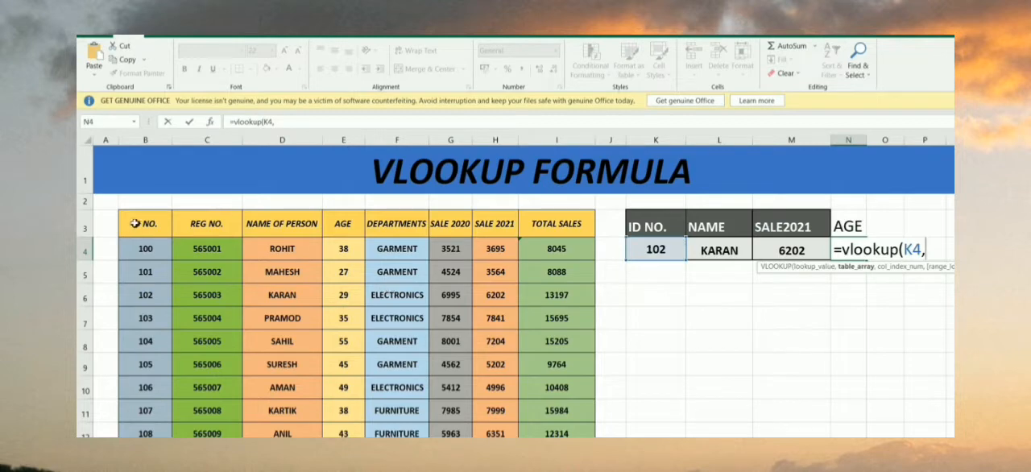
pyautogui.moveTo(132, 223); pyautogui.dragTo(555, 424)
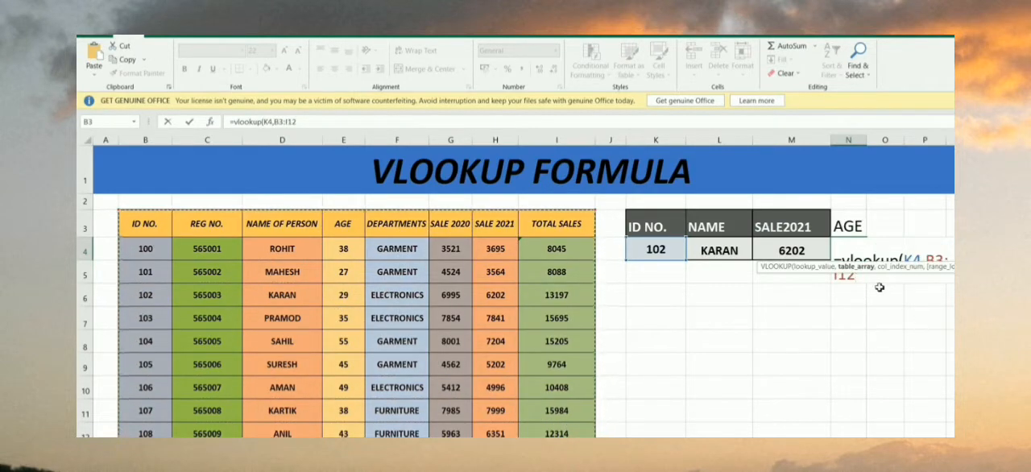
pyautogui.write(',')
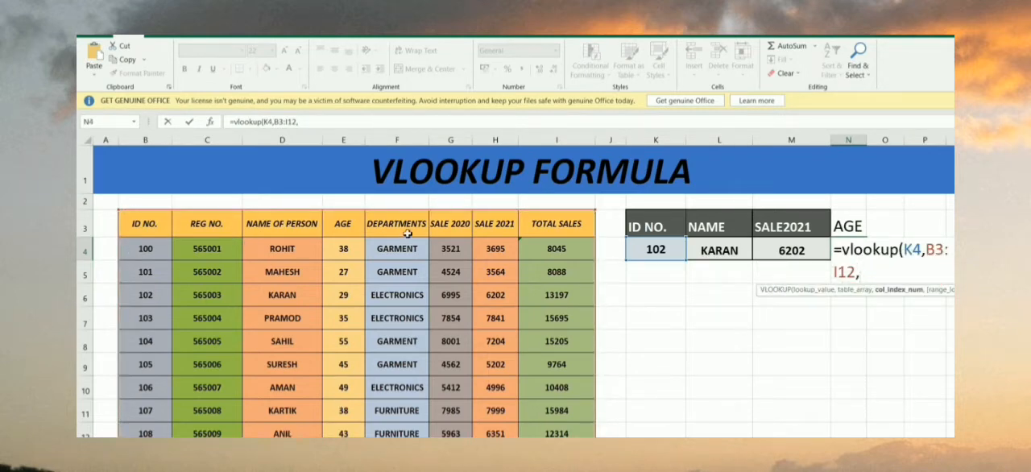
# Finish the AGE formula in N4 with column index 4 and exact match 0, removing any stray cell reference
pyautogui.moveTo(344, 200); pyautogui.dragTo(343, 243)
pyautogui.click(722, 290)
pyautogui.press('BackSpace')
pyautogui.press('BackSpace')
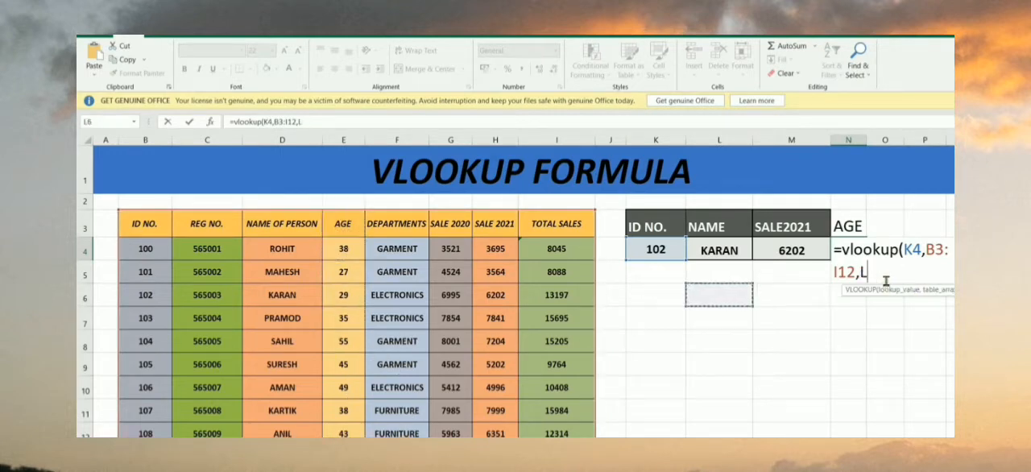
pyautogui.write('4,0')
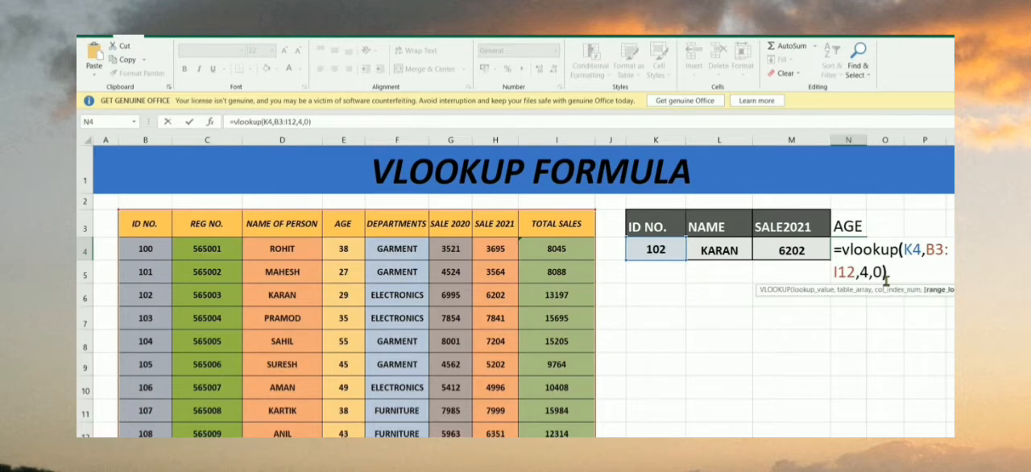
pyautogui.press('Return')
# Review the AGE formula in N4 and compare its result with the table entry in E6
pyautogui.click(837, 248)
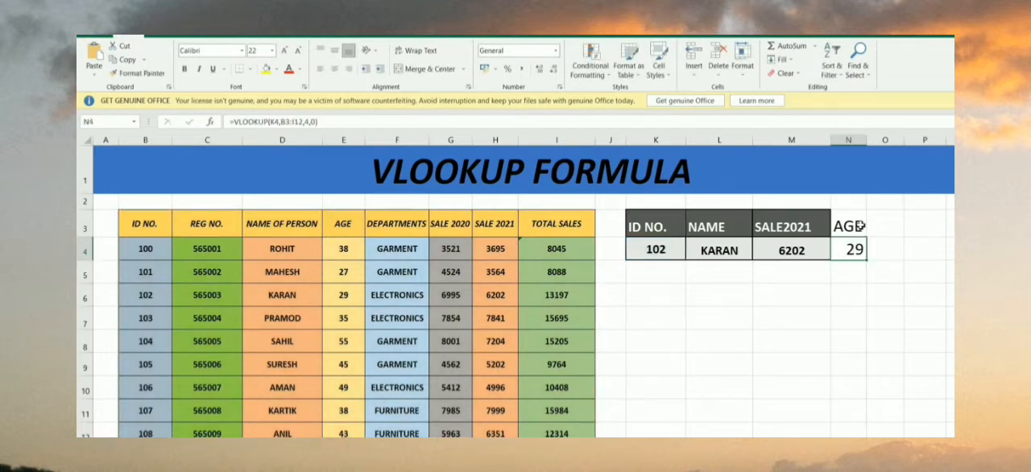
pyautogui.click(861, 225)
pyautogui.click(857, 248)
pyautogui.click(345, 298)
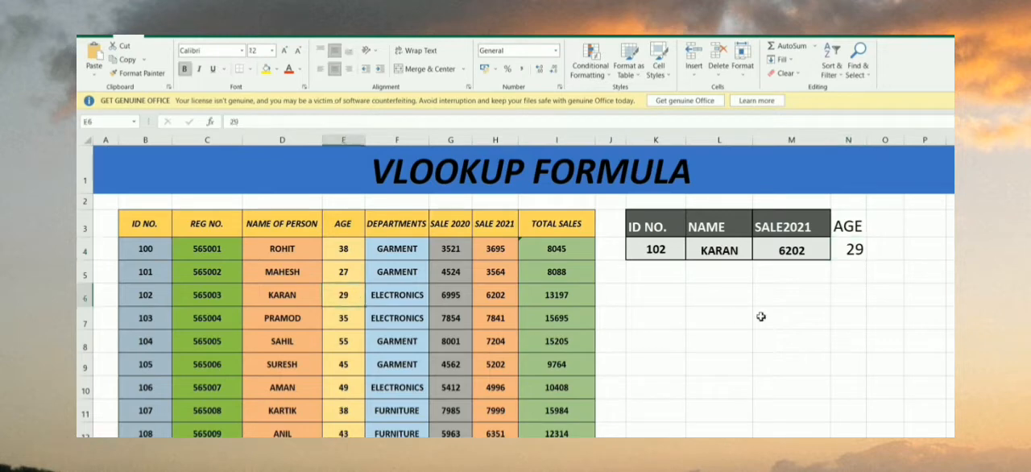
# Copy the formatting of the SALE2021 cells M3:M4 onto the AGE cells N3:N4 with Format Painter
pyautogui.moveTo(793, 226); pyautogui.dragTo(795, 250)
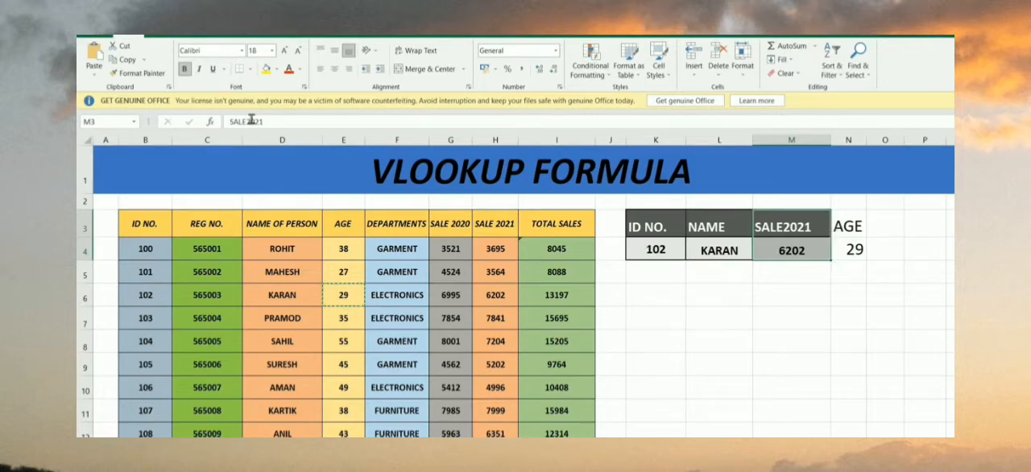
pyautogui.click(852, 295)
pyautogui.click(770, 230)
pyautogui.moveTo(770, 230); pyautogui.dragTo(793, 251)
pyautogui.click(137, 72)
pyautogui.click(855, 228)
pyautogui.moveTo(855, 229); pyautogui.dragTo(851, 251)
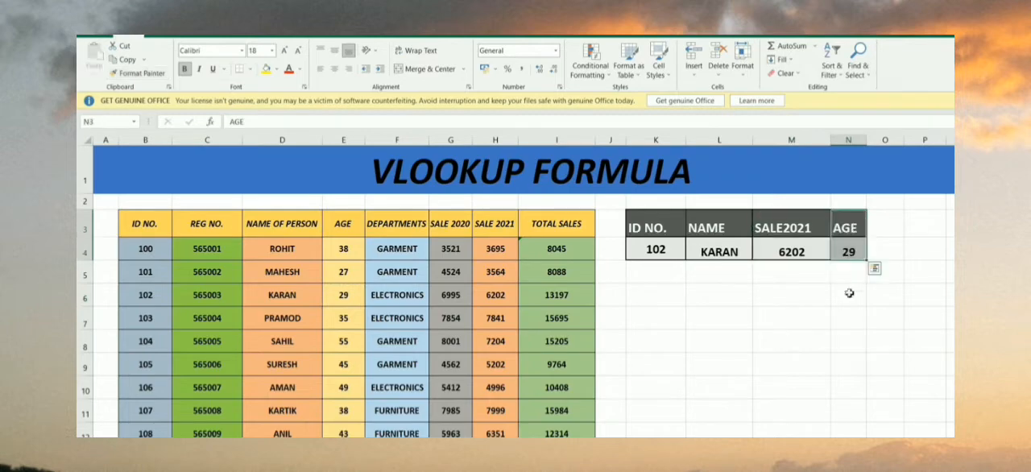
pyautogui.click(847, 314)
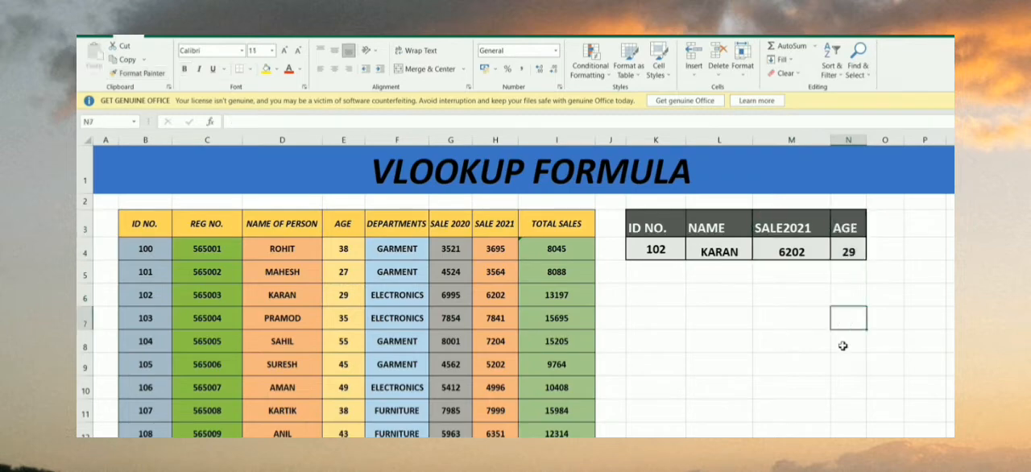
# Review the ID NO. and NAME OF PERSON columns of the data table
pyautogui.click(781, 319)
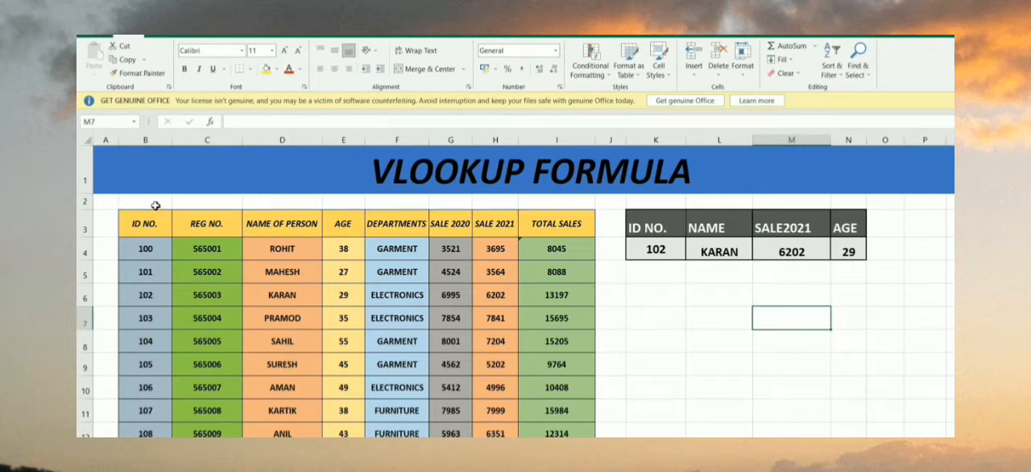
pyautogui.moveTo(152, 203); pyautogui.dragTo(148, 352)
pyautogui.moveTo(281, 432); pyautogui.dragTo(278, 272)
pyautogui.click(686, 321)
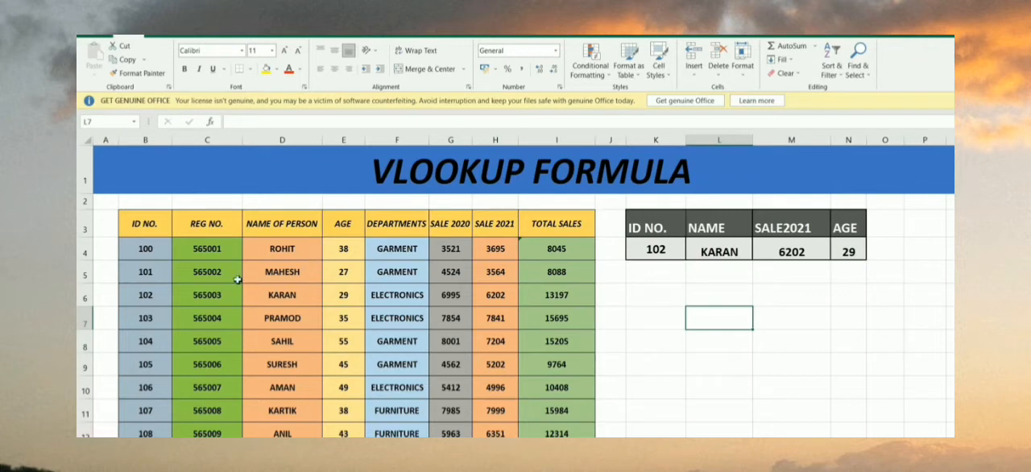
pyautogui.click(153, 223)
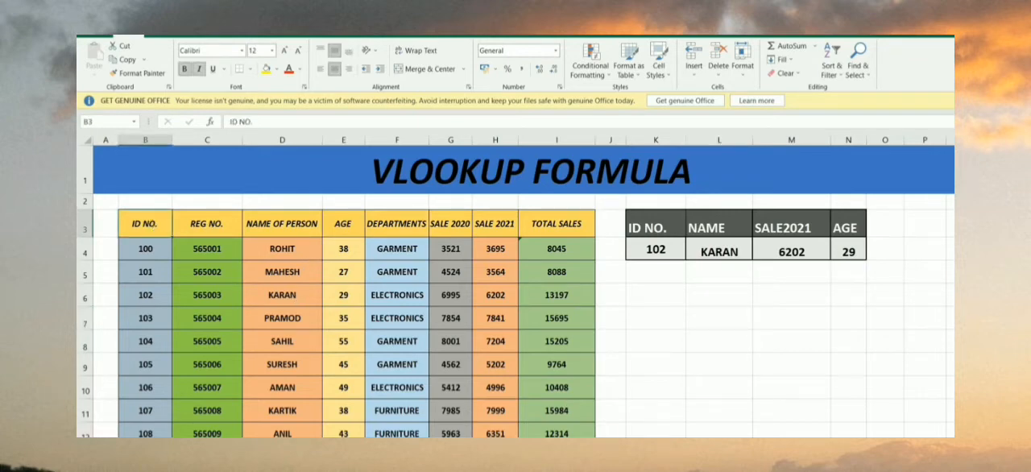
# Add the headers REG NO. in P3 and AGE in Q3 for a second lookup table
pyautogui.hscroll(3, 516, 322)
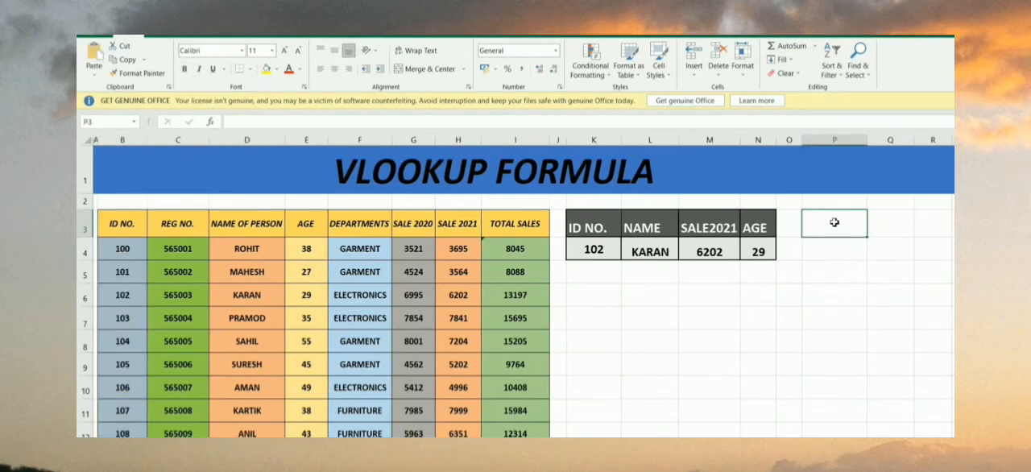
pyautogui.click(194, 220)
pyautogui.click(822, 229)
pyautogui.write('REG NO.')
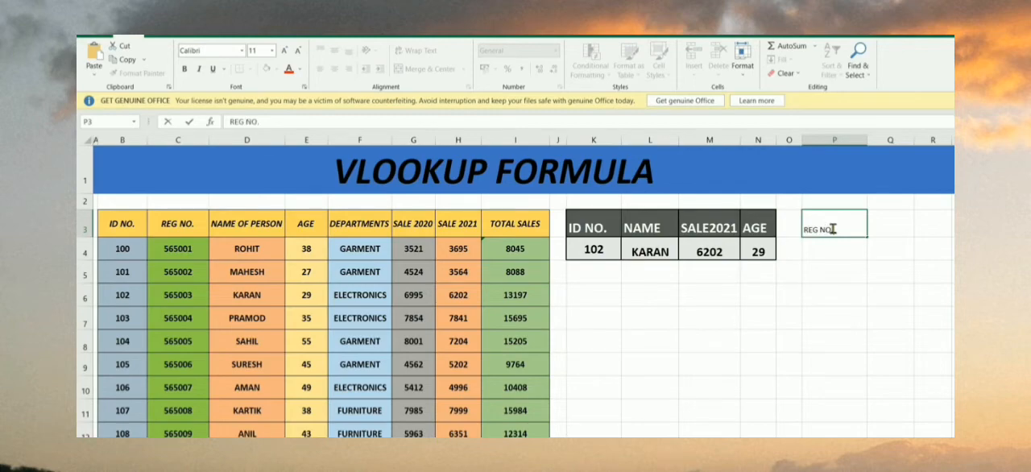
pyautogui.click(889, 229)
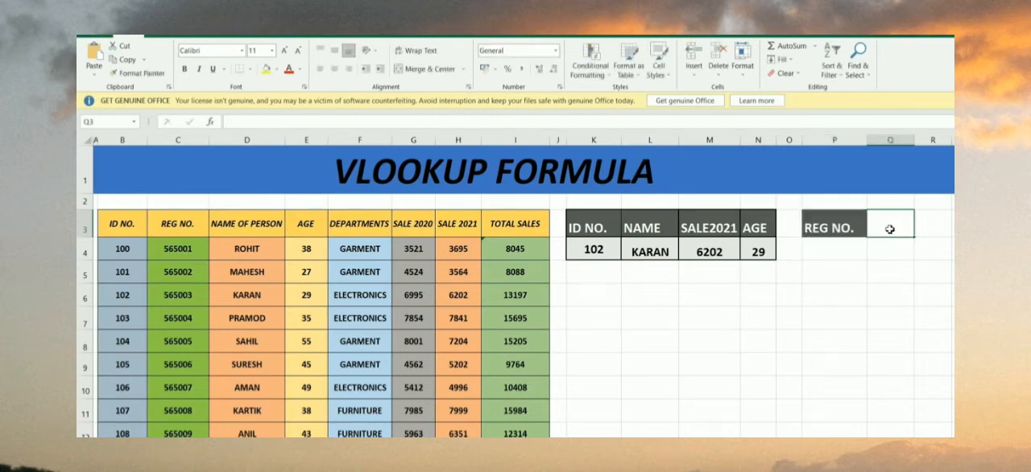
pyautogui.write('A')
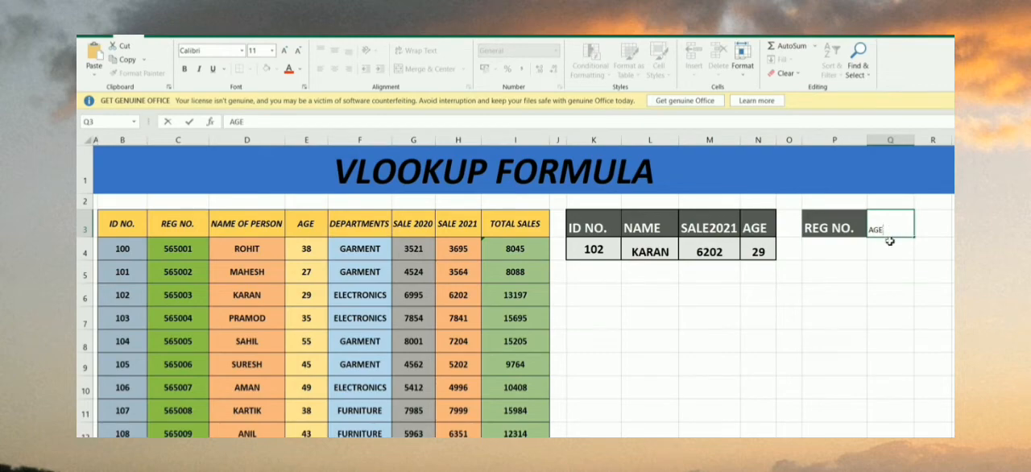
pyautogui.write('GE')
pyautogui.press('Return')
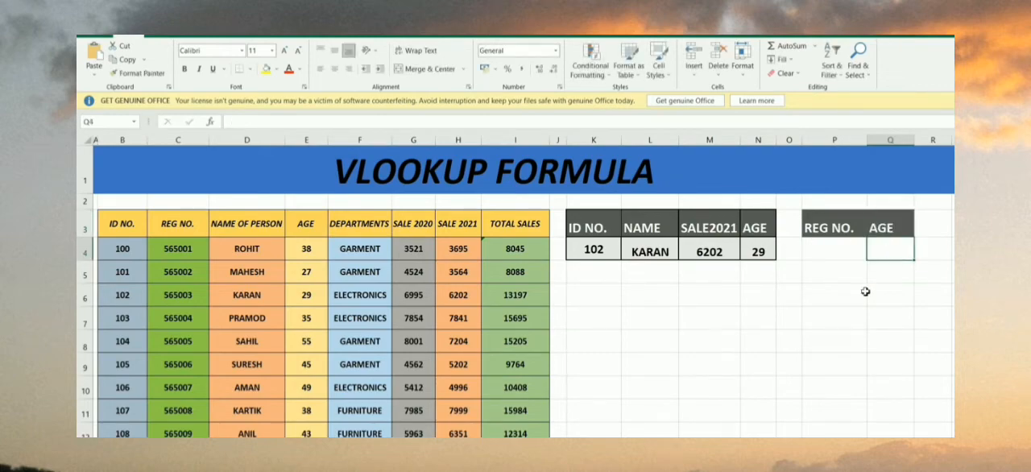
# Enter the formula =VLOOKUP(P4,C3:I12,3,0) in Q4 to return the age for the registration number in P4
pyautogui.scroll(-1, 822, 317)
pyautogui.scroll(1, 831, 316)
pyautogui.write('=VL')
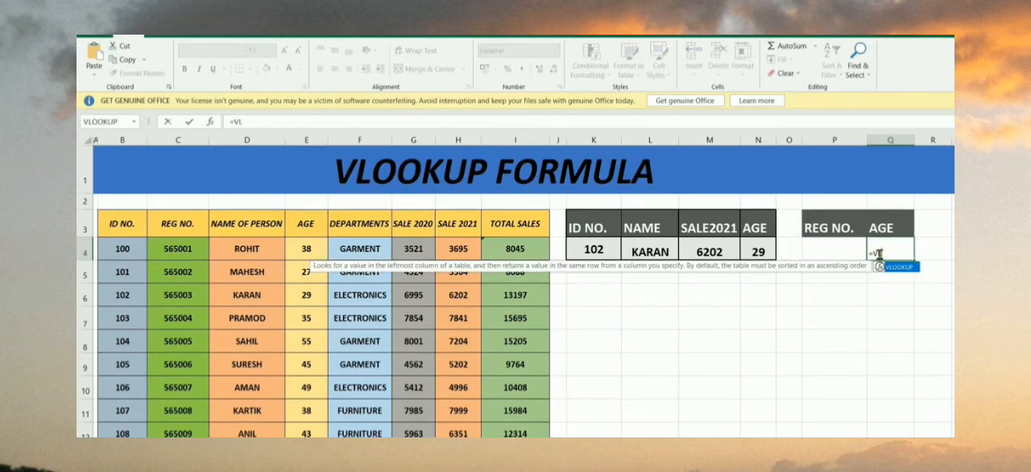
pyautogui.write('OOKUP(')
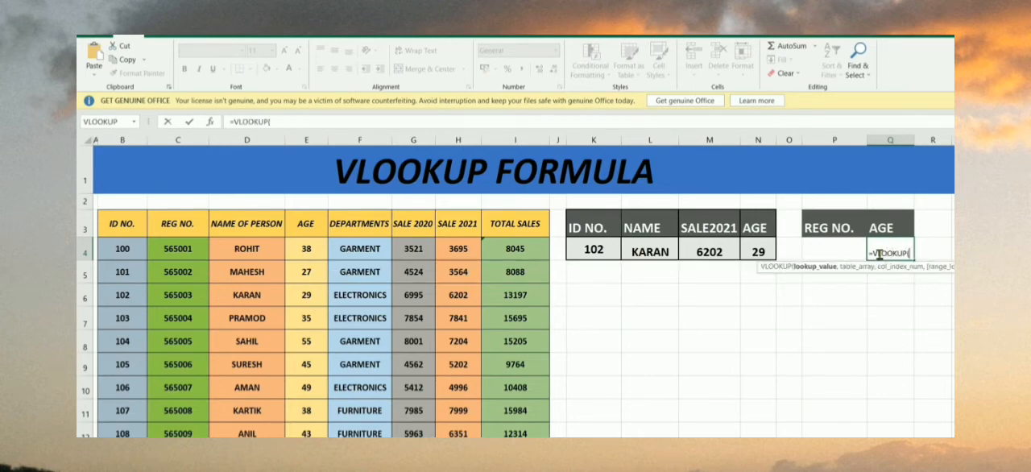
pyautogui.click(831, 254)
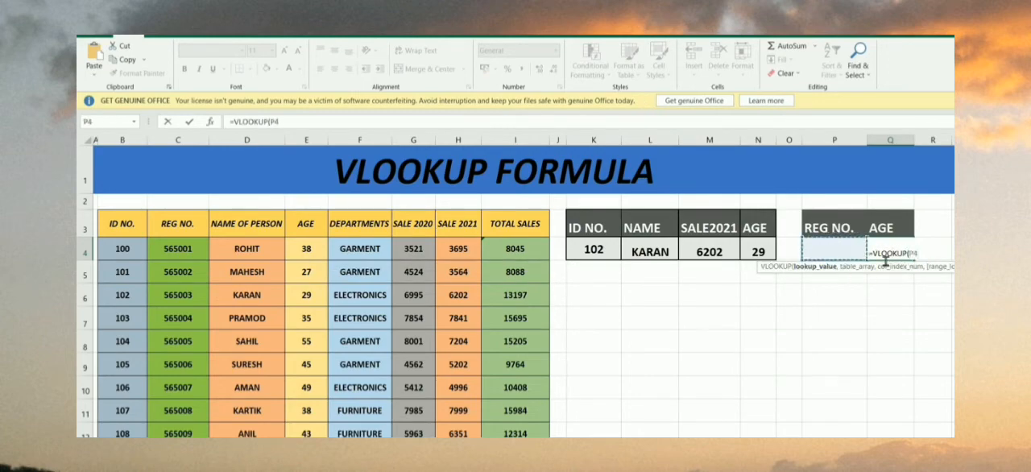
pyautogui.write(',')
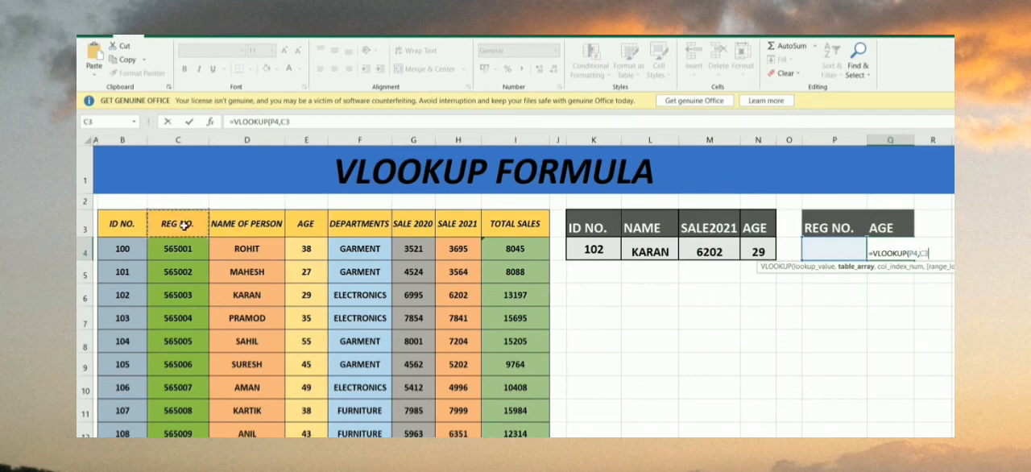
pyautogui.moveTo(179, 202); pyautogui.dragTo(521, 434)
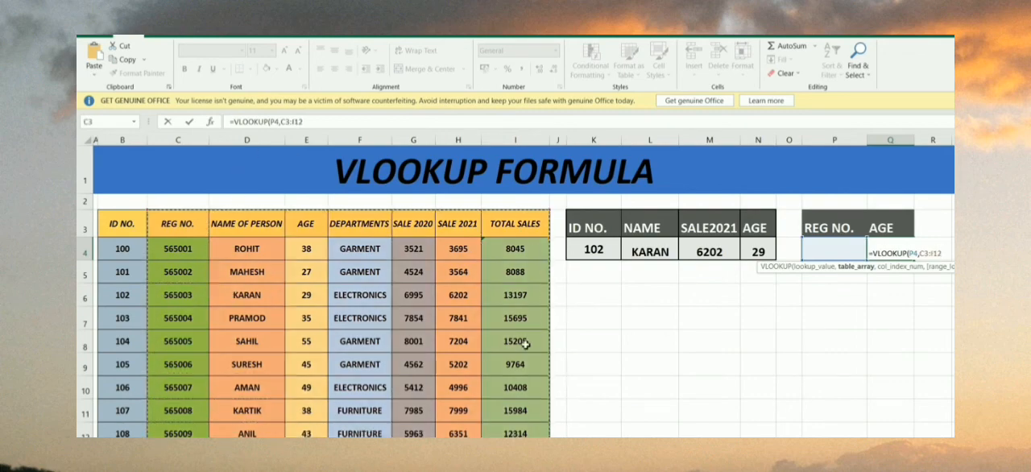
pyautogui.write(',')
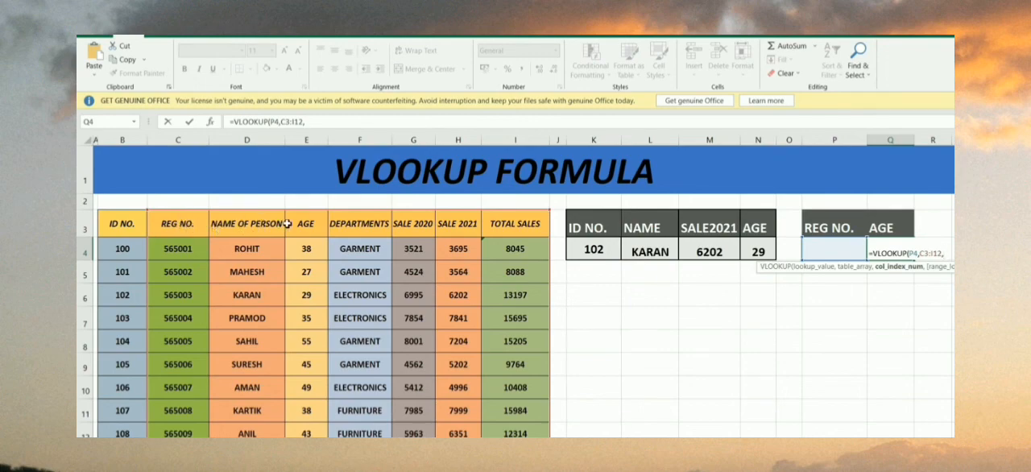
pyautogui.write('3,0')
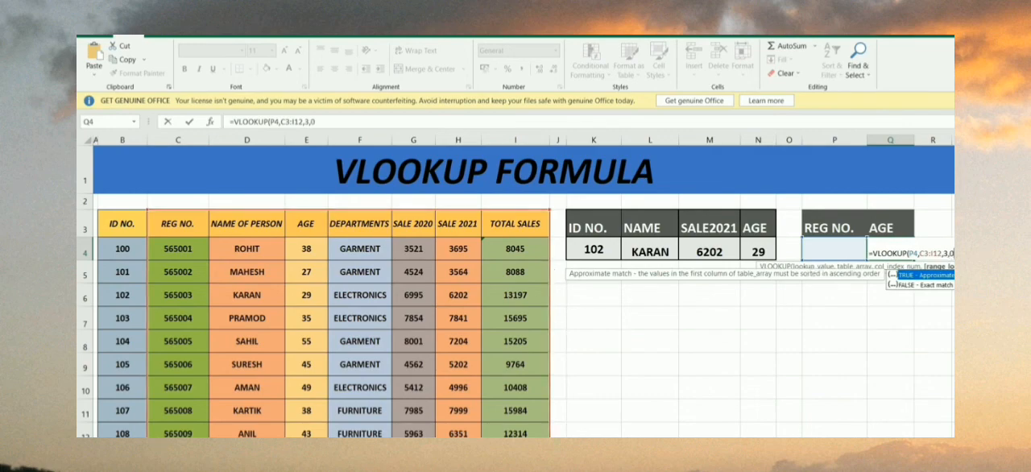
pyautogui.write(')')
pyautogui.press('Return')
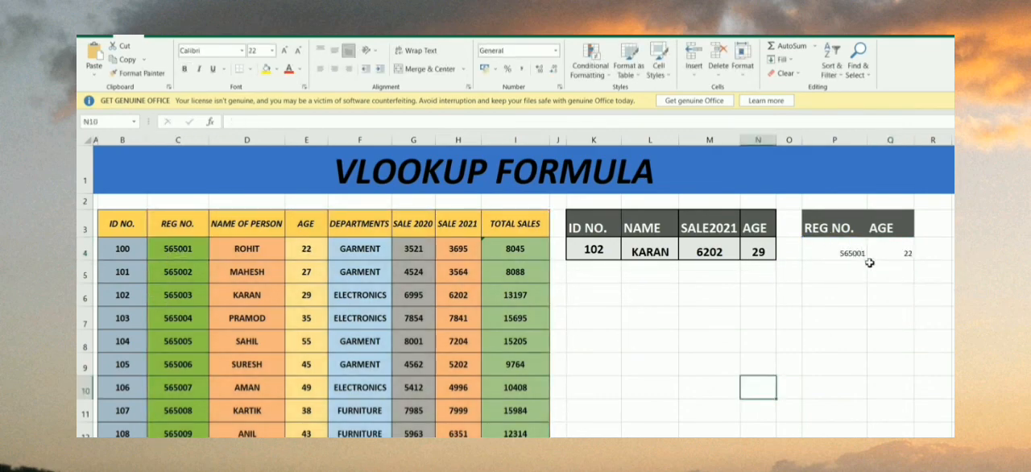
# Test the age lookup with the table's first registration number in P4, and clear that entry
pyautogui.click(858, 256)
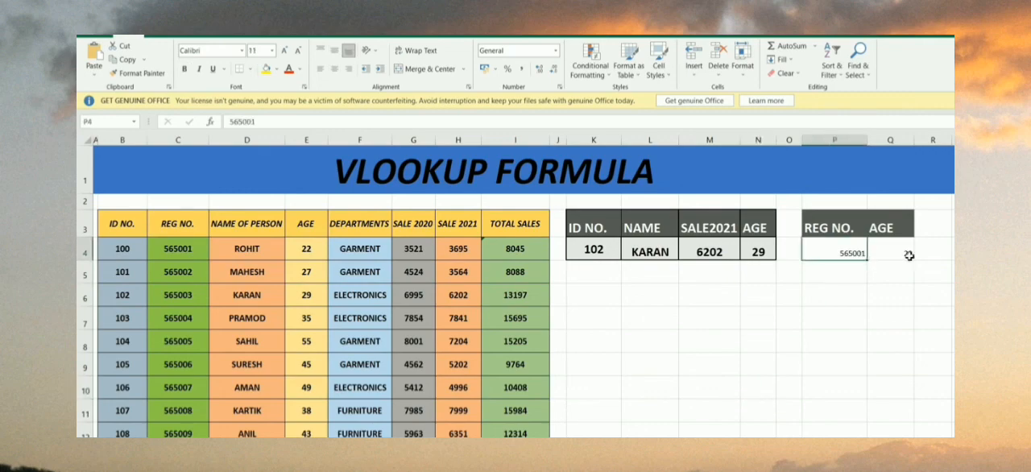
pyautogui.press('Delete')
pyautogui.click(896, 295)
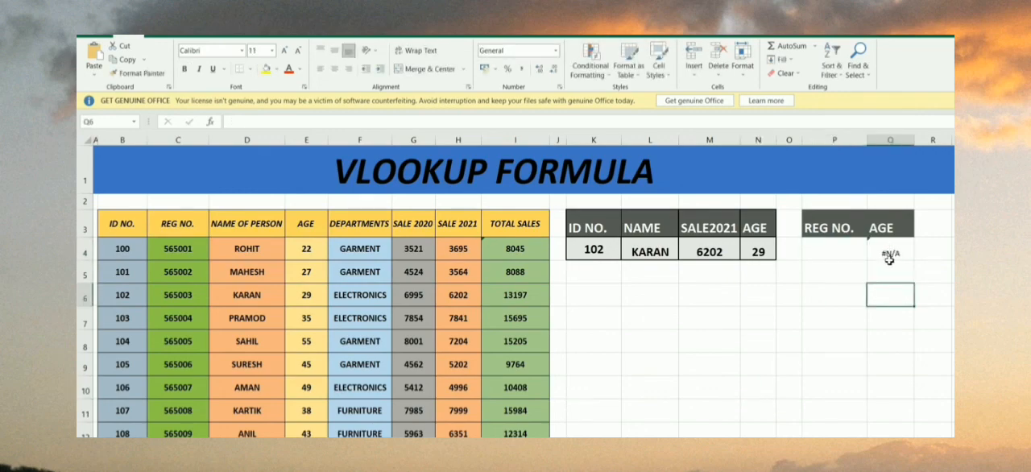